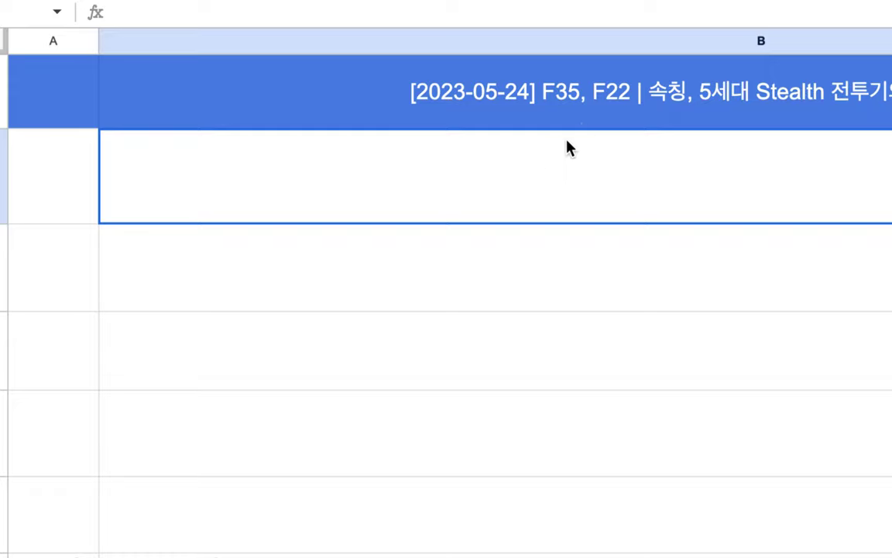
Enter the note "5th Generation Fighter Jets => Radar X =>" in cell B2
double_click(312, 173)
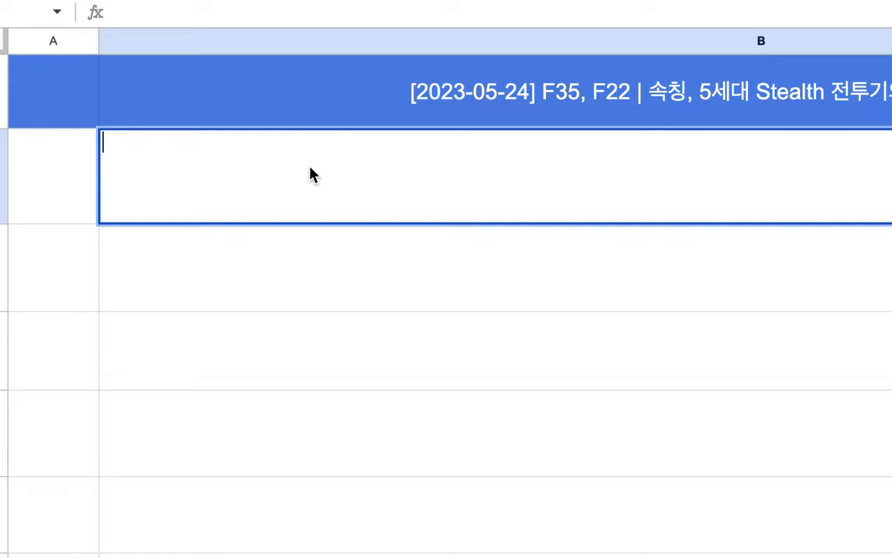
text(5소)
key(BackSpace)
text(th Gene)
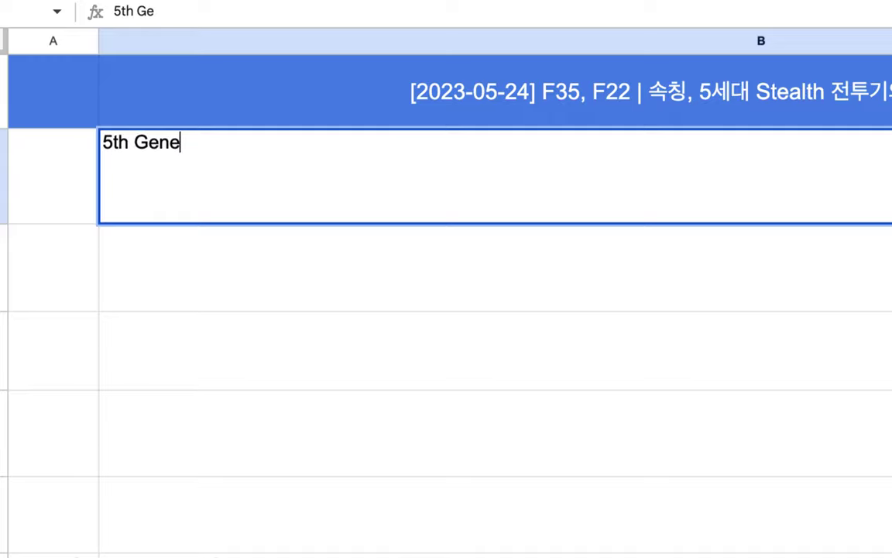
text(ration Fighet)
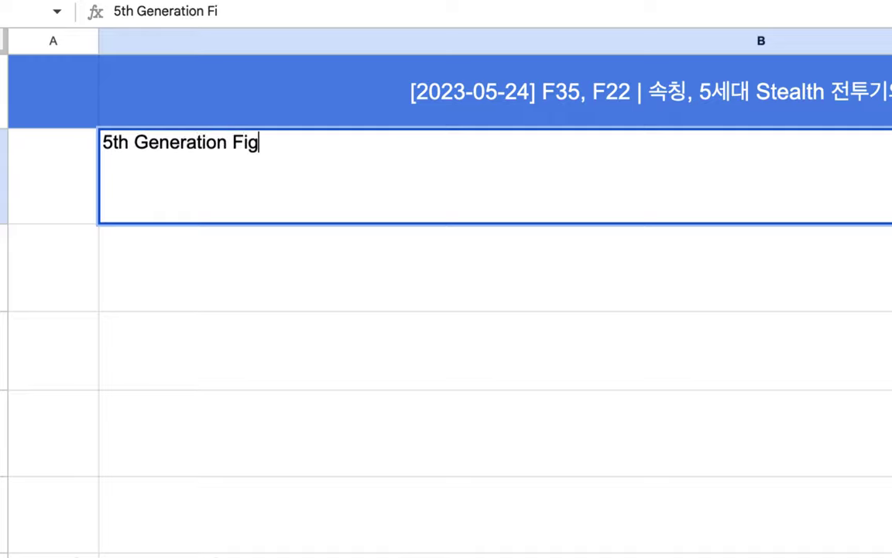
key(BackSpace)
key(BackSpace)
text(ther)
key(BackSpace)
key(BackSpace)
key(BackSpace)
text(er Jers)
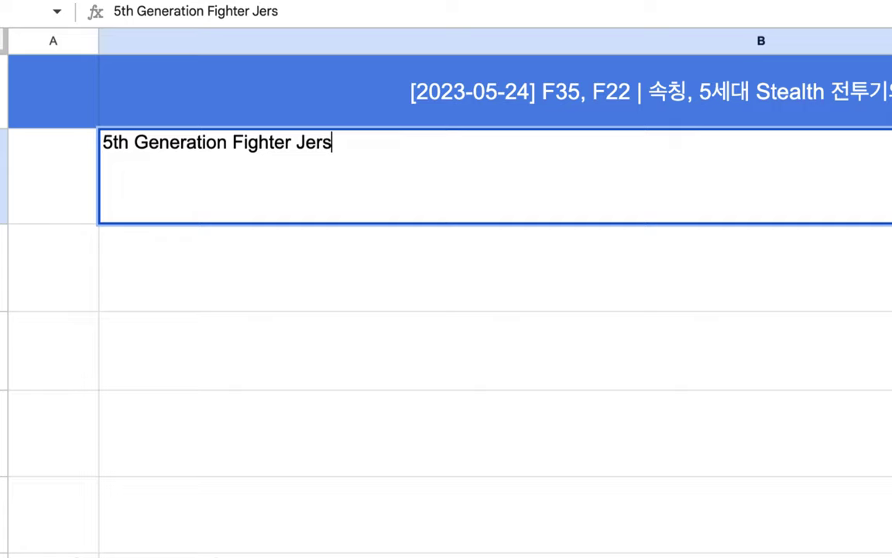
key(BackSpace)
key(BackSpace)
text(ts => Rada)
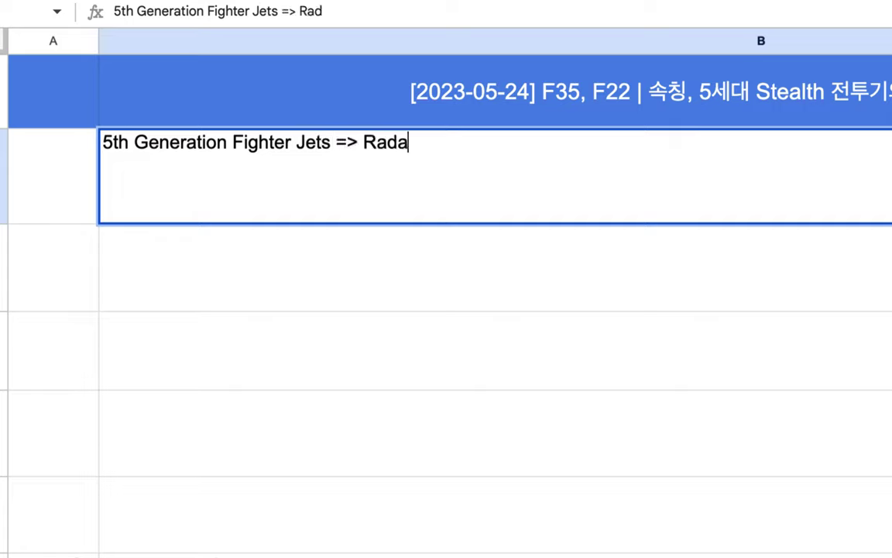
text(r X)
text(=>)
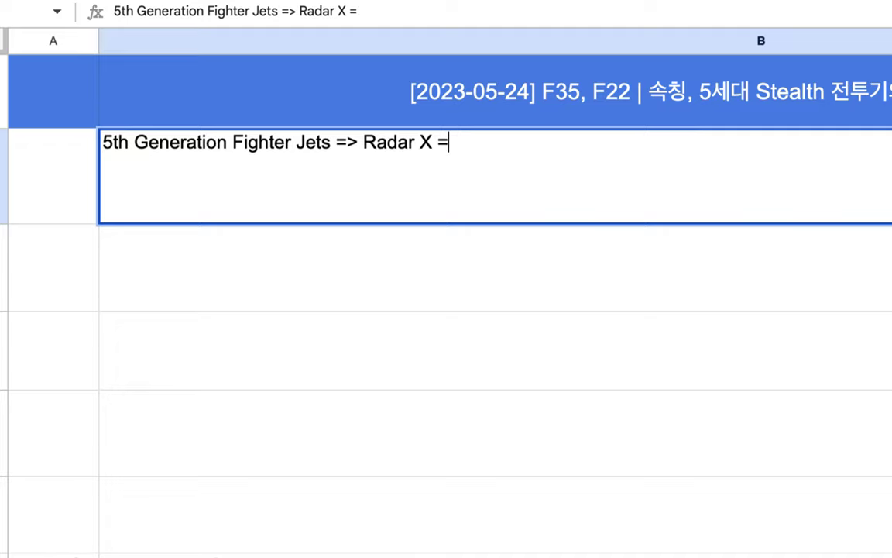
Highlight "F35, F22" in the title text of cell B1
click(591, 101)
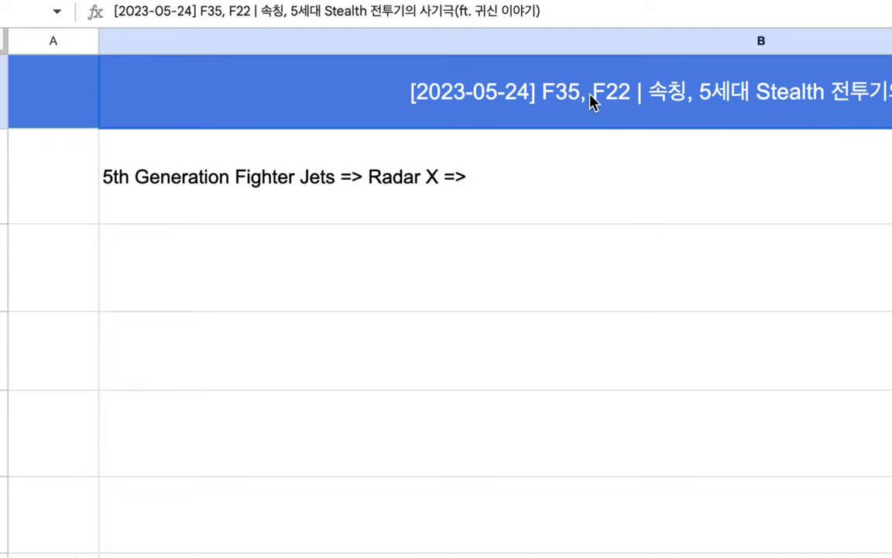
double_click(600, 91)
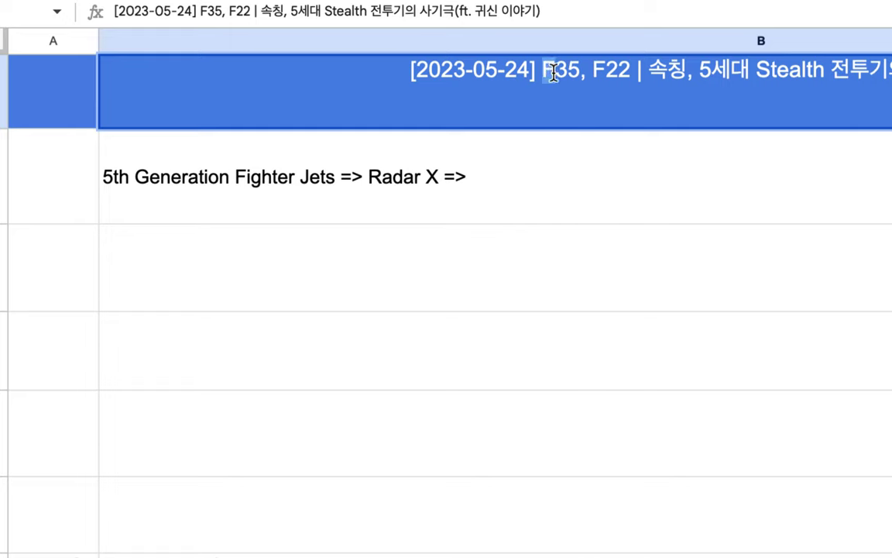
drag(542, 70, 636, 73)
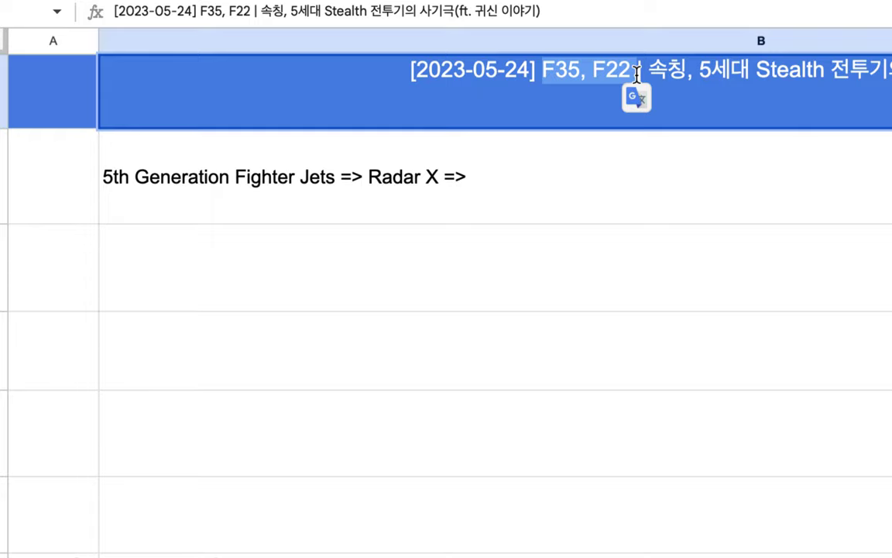
Append "조 단위 (1) 비싸다, (2) 핵심 기술" to the fighter jet note in cell B2
click(564, 175)
double_click(564, 175)
text(조 단위)
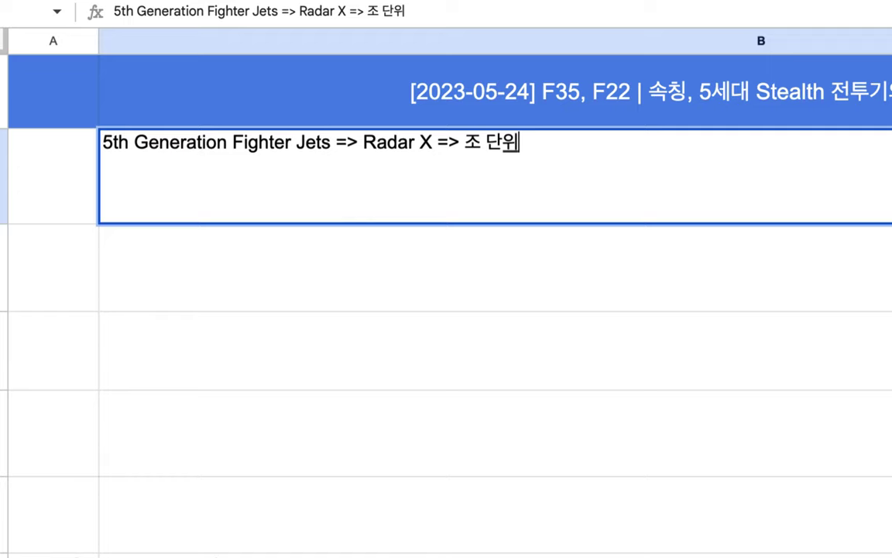
drag(328, 141, 196, 142)
click(555, 202)
text((1) 비싸)
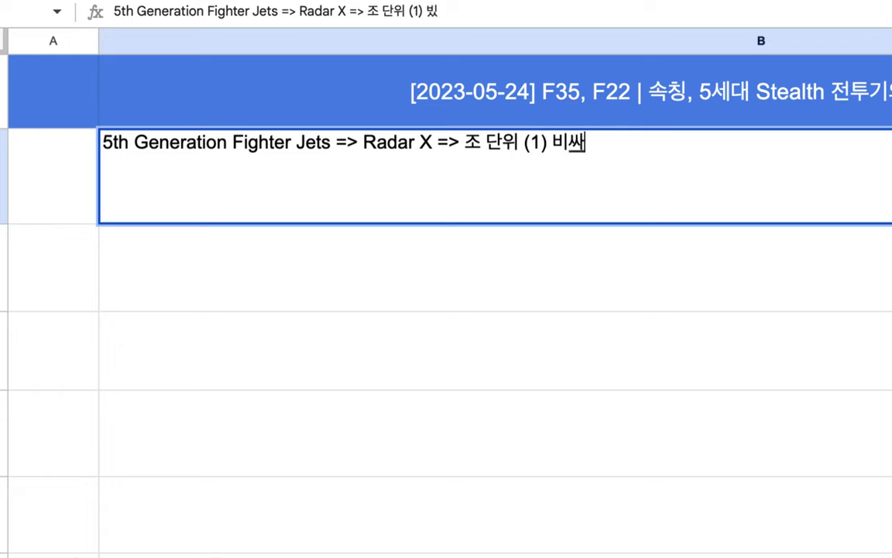
text(다, (2) 핵시)
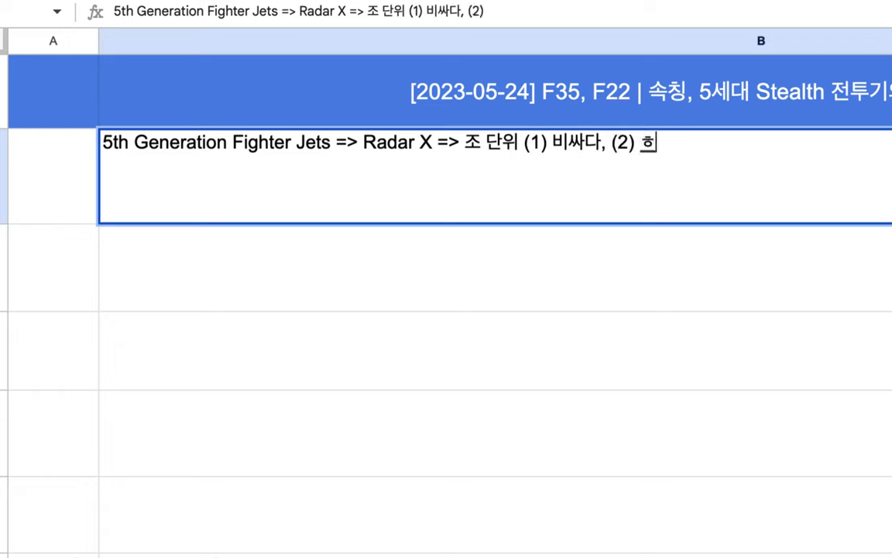
text(ㅁ 기술)
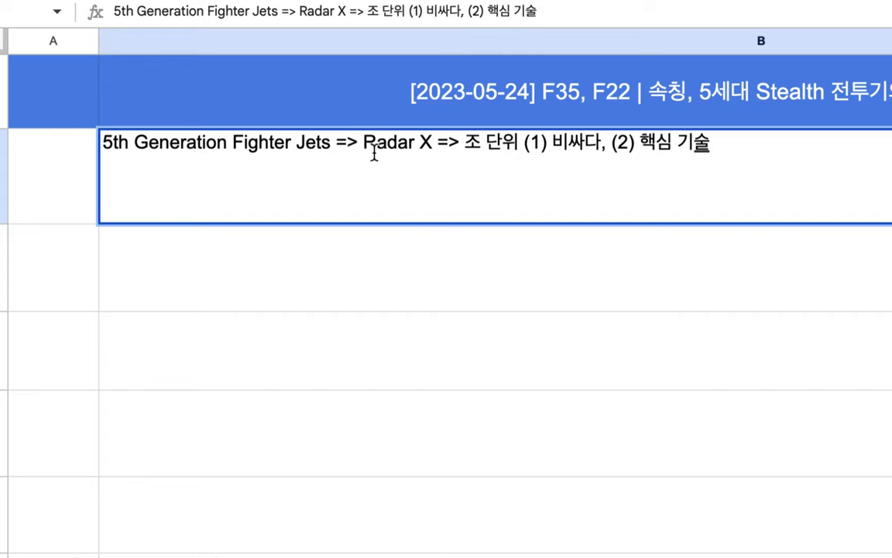
Highlight "F35, F22" in the title again and reopen the note in cell B2
double_click(573, 114)
drag(547, 72, 642, 71)
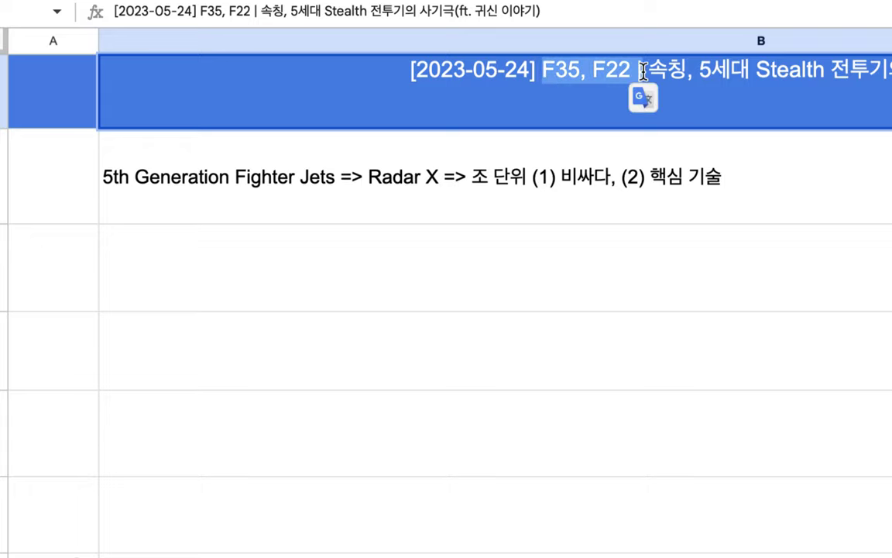
double_click(693, 174)
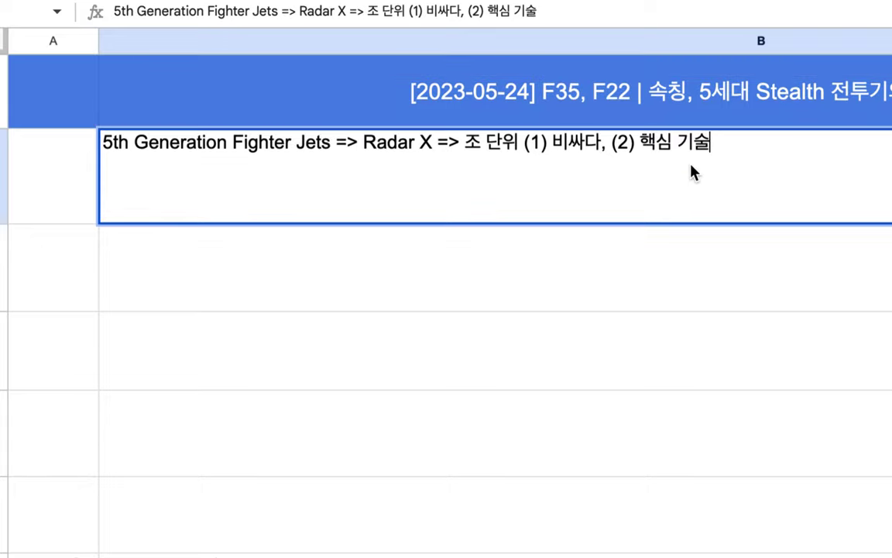
click(364, 292)
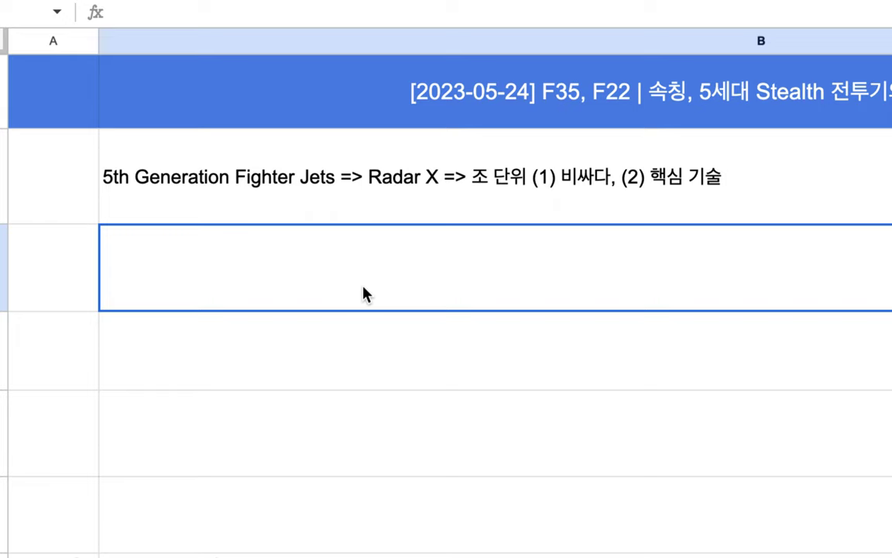
text(1 + 1 = 2)
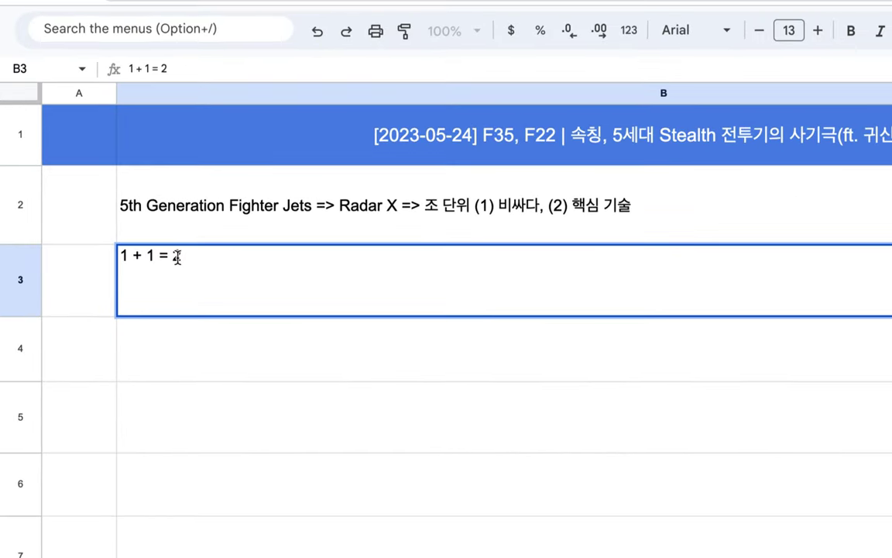
triple_click(158, 256)
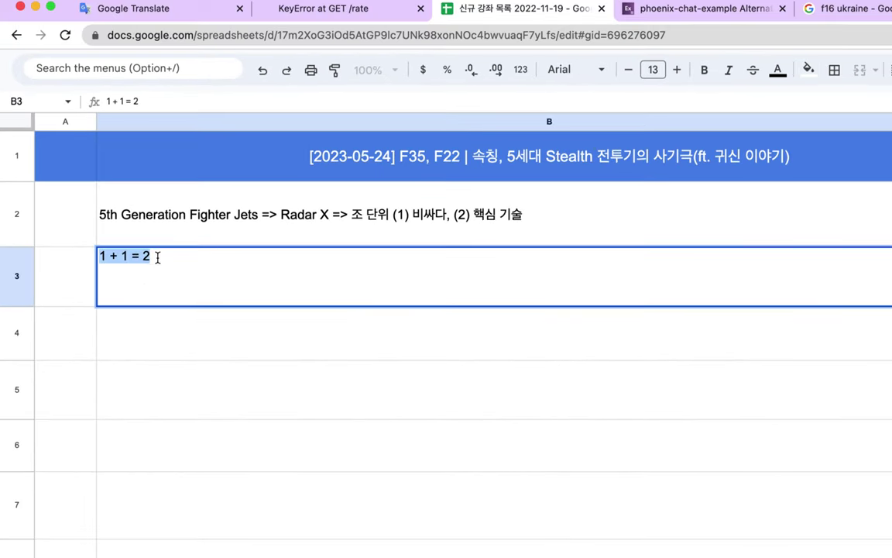
key(BackSpace)
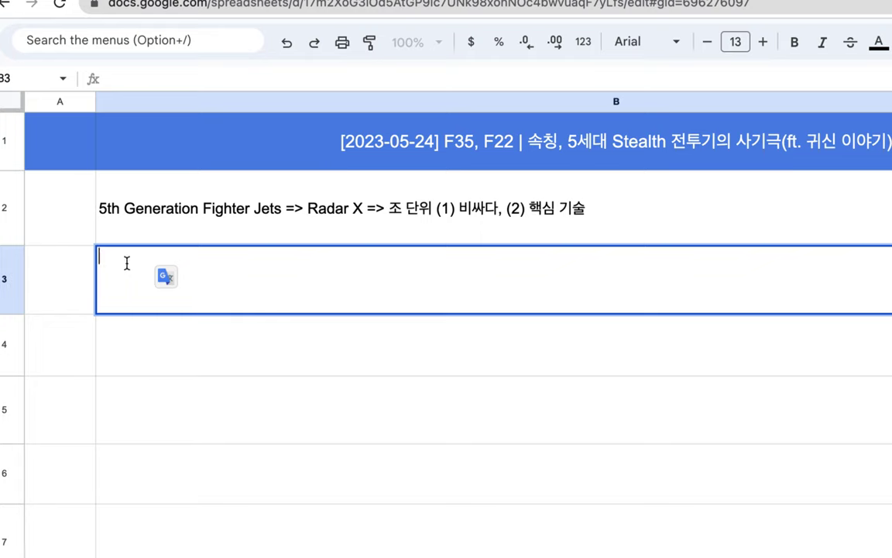
Enter "귀신 => 망막 상 => 물리적 => 귀신이 아니다." in cell B3
text(귀신)
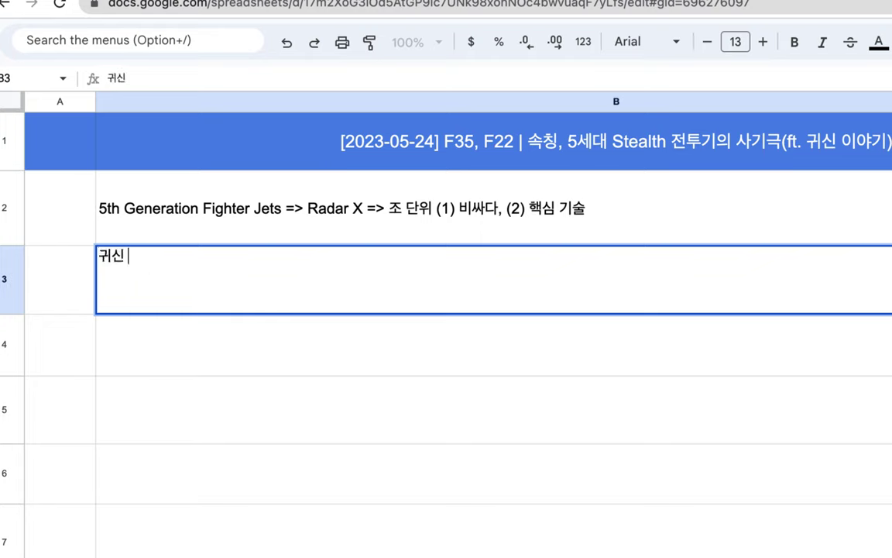
text( =)
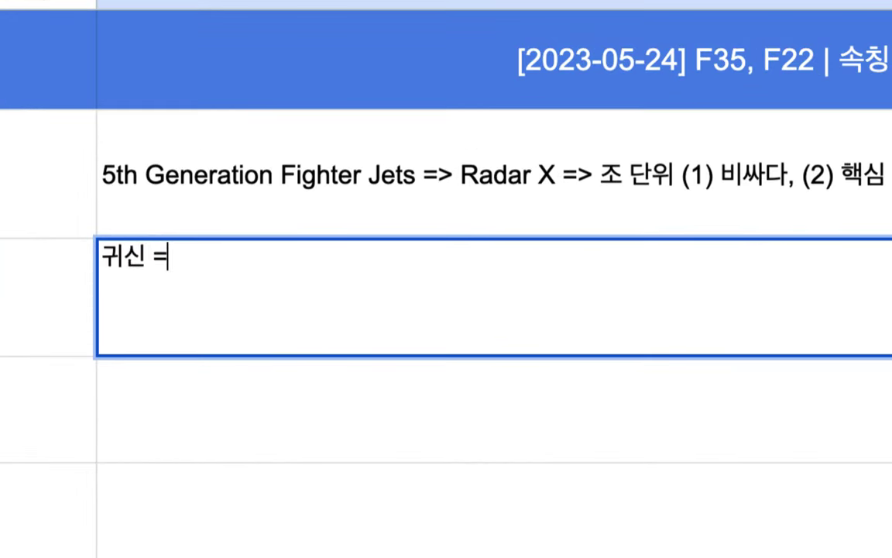
text(> 망ㅁ막 상 =>)
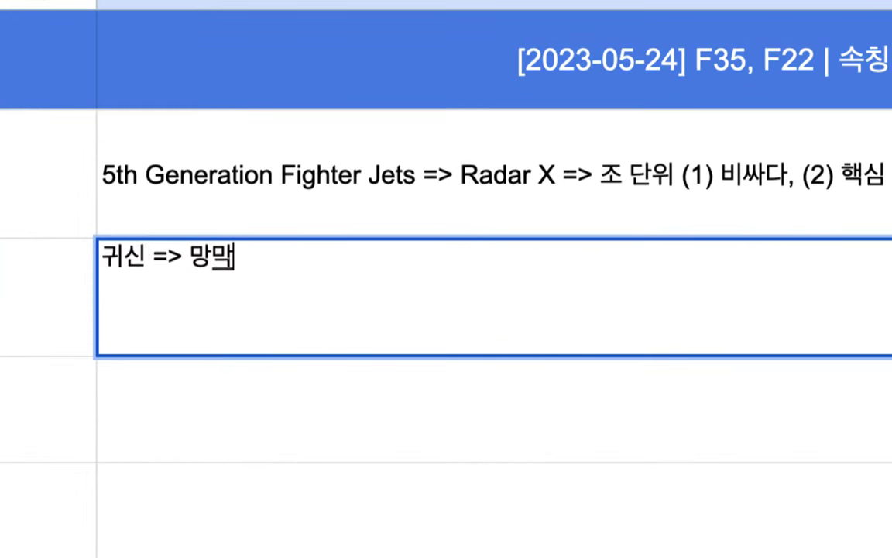
text( 물리적 )
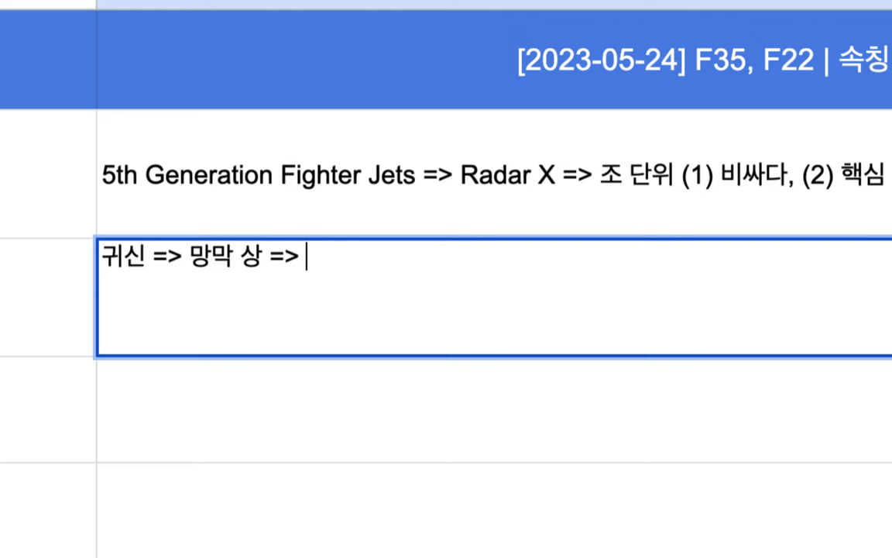
text(=> )
text(귀신이 아닙)
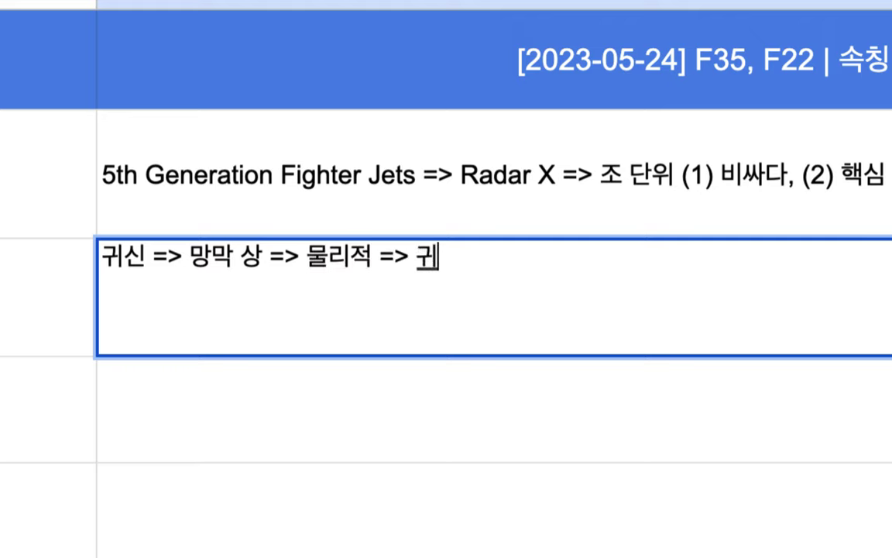
text(다.)
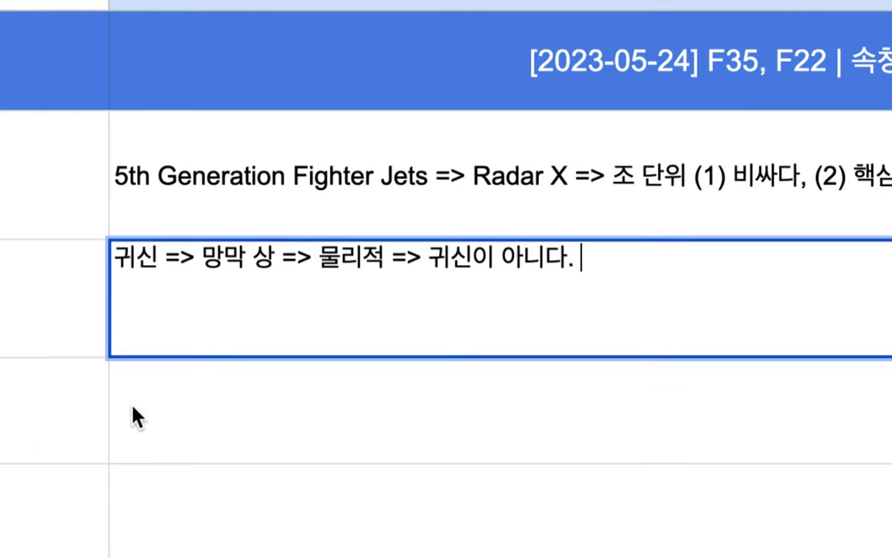
Commit the note in B3 and enter "Stealth => 망막(AESA) 상 =>" in cell B4
key(Return)
text(Stealth =>)
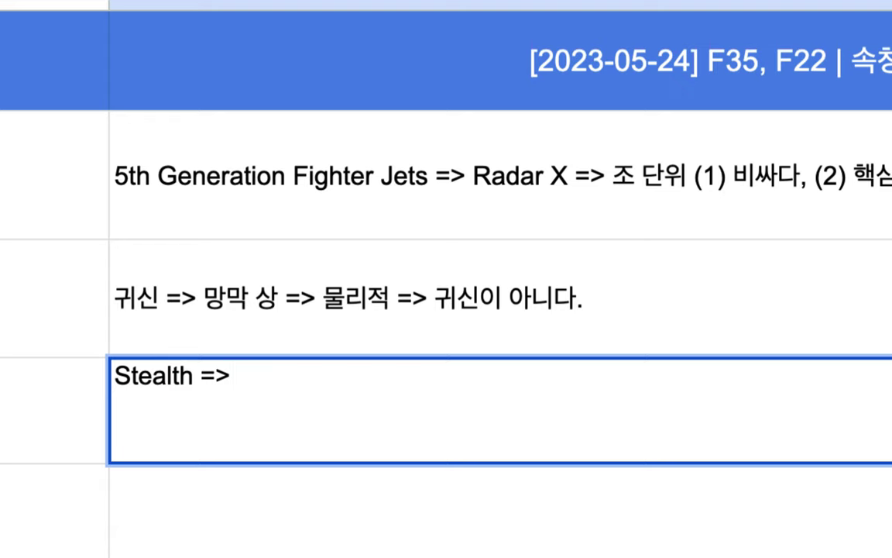
text(akd)
key(BackSpace)
key(BackSpace)
key(BackSpace)
text(망막(A)
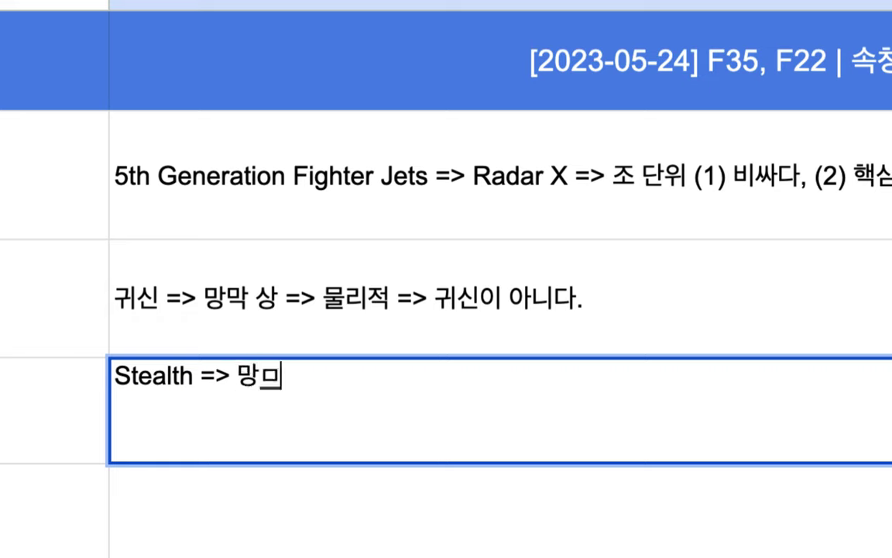
text(E)
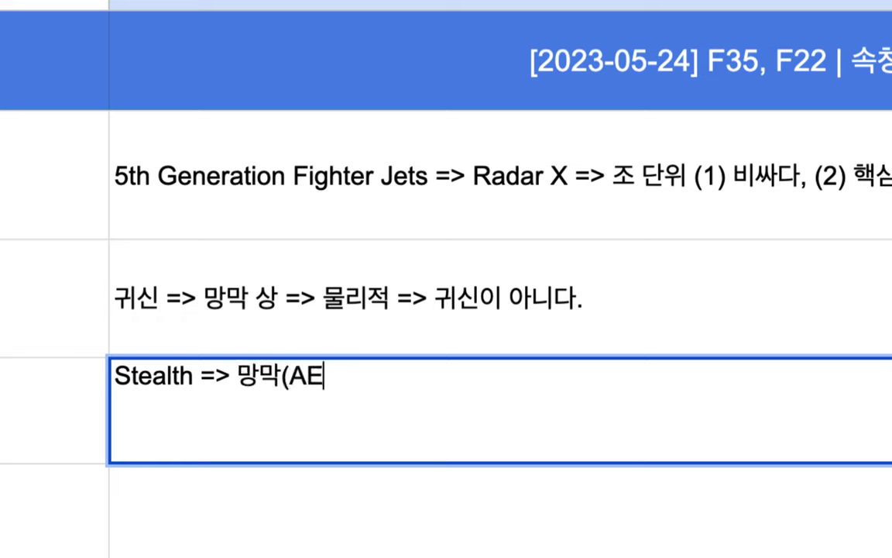
text(SA) 상 =)
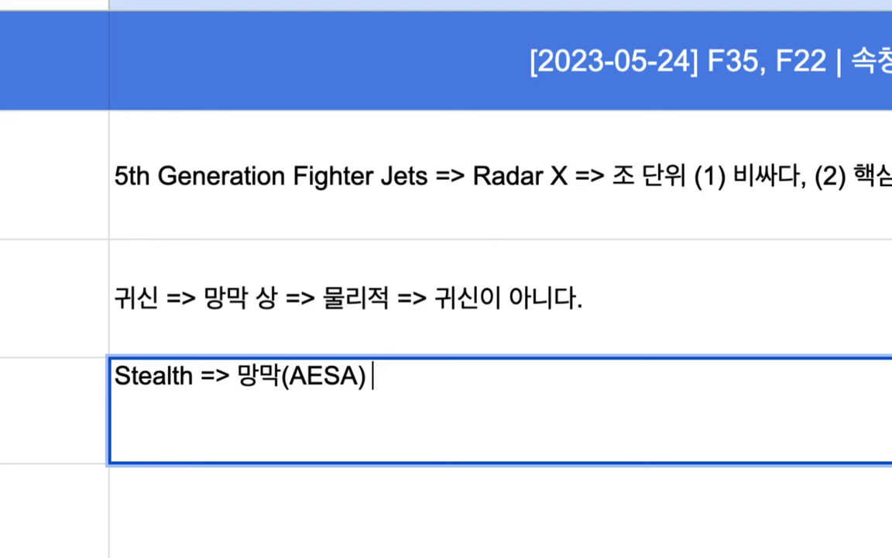
text(>)
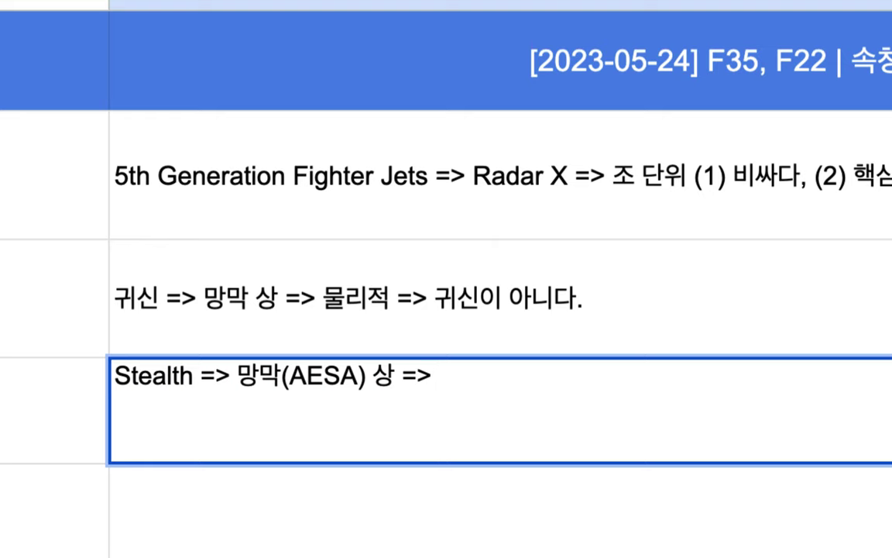
text(skdm)
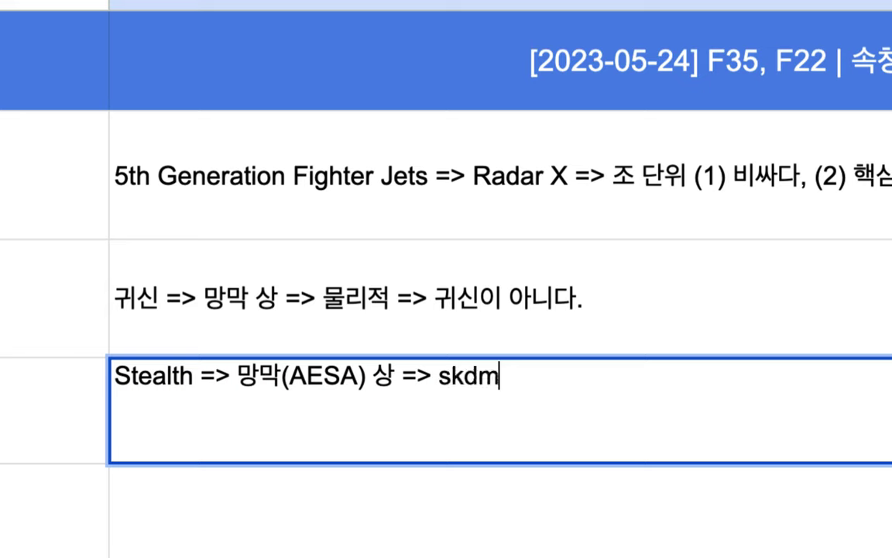
key(BackSpace)
key(BackSpace)
key(BackSpace)
key(BackSpace)
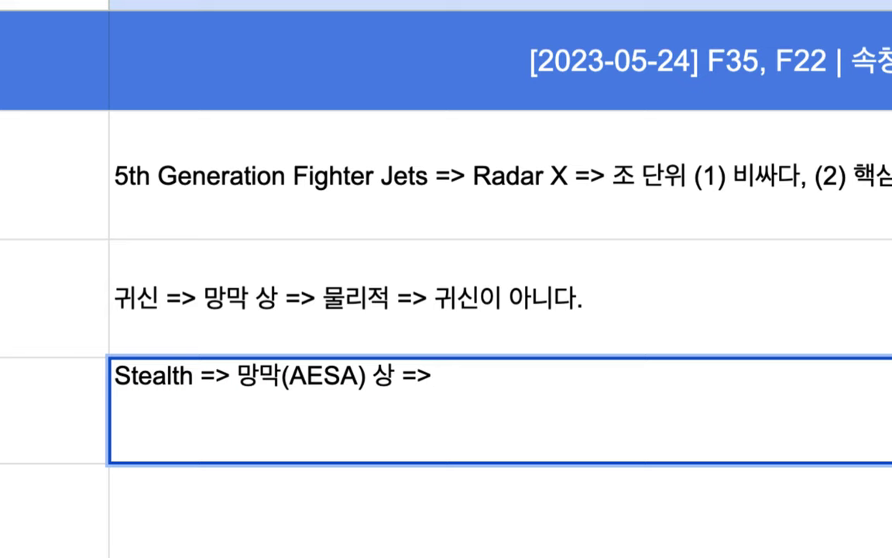
Copy "AESA" to the end of the Stealth note in cell B4 and continue it with "뛰어난 것, 적의"
double_click(331, 380)
key(ctrl+c)
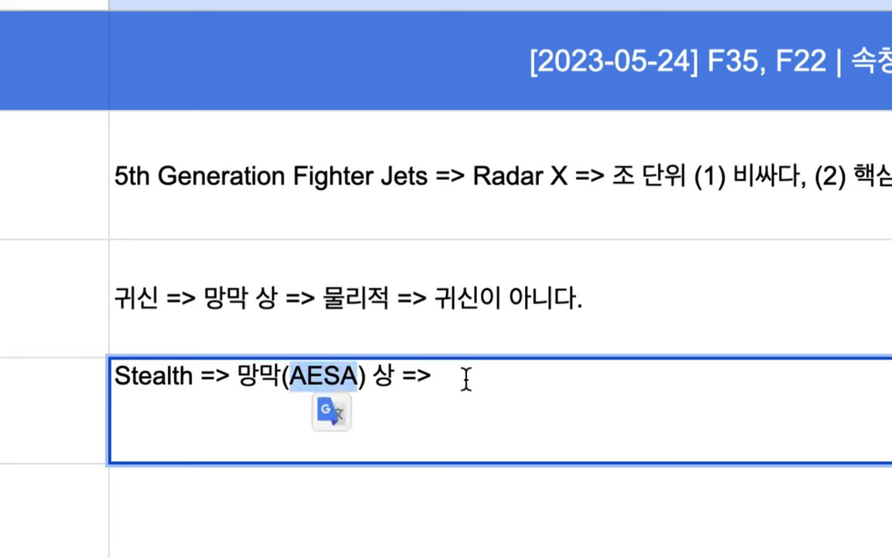
click(464, 379)
key(ctrl+v)
text(뛰어낸)
key(BackSpace)
text(난 것, 적의 ㄹ의)
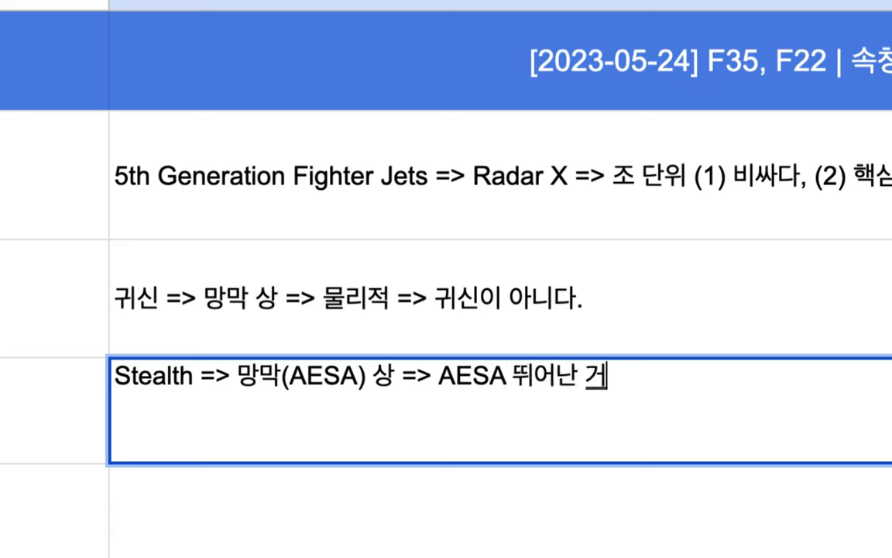
Finish the Stealth note in B4 with "레이다는 띨빵하다." and highlight the phrase from "AESA 뛰어난 것" to its end
key(BackSpace)
key(BackSpace)
text(레이다는 띠)
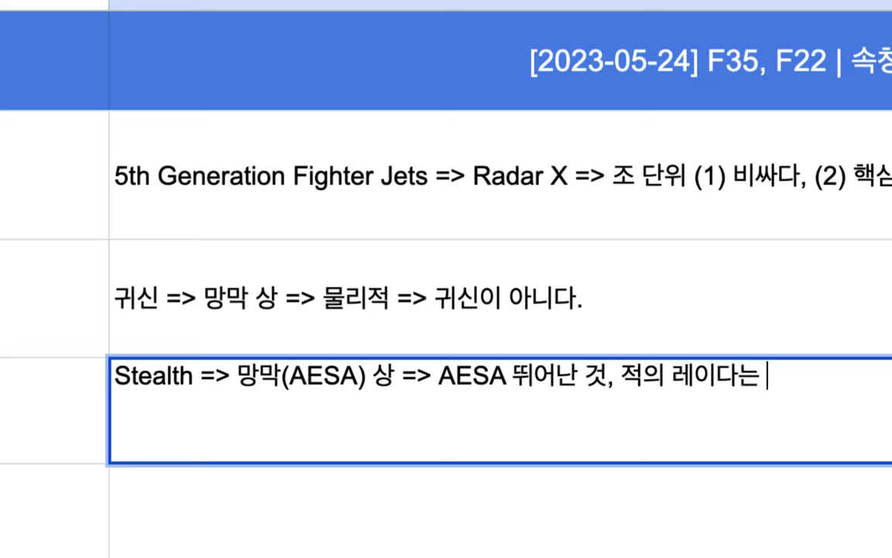
key(BackSpace)
text(떨)
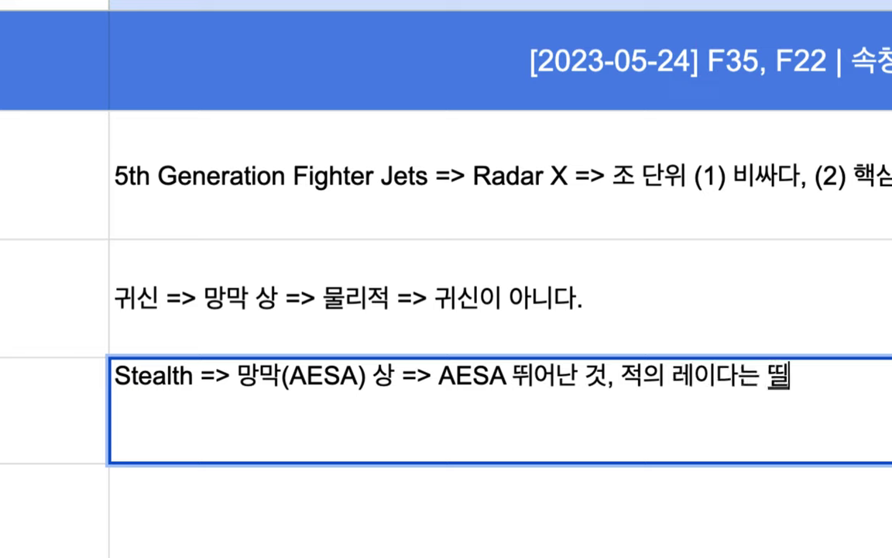
text(빵하다.)
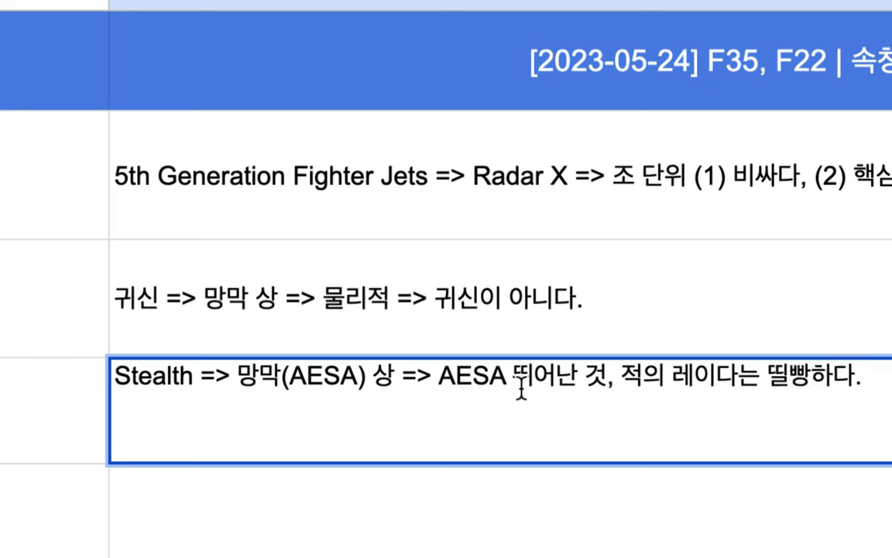
drag(438, 376, 870, 376)
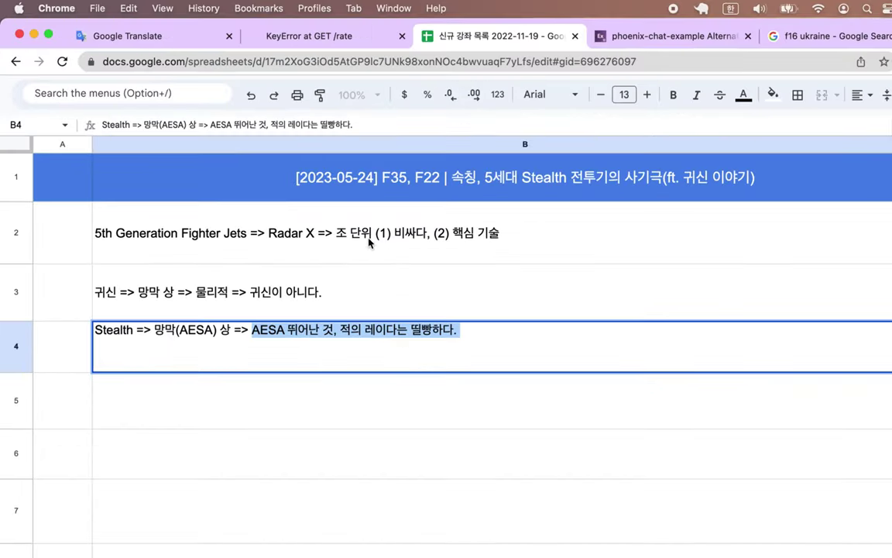
Clear the notes in cells B2 to B4 and open the title in cell B1 for editing
click(677, 192)
drag(370, 240, 319, 325)
key(Delete)
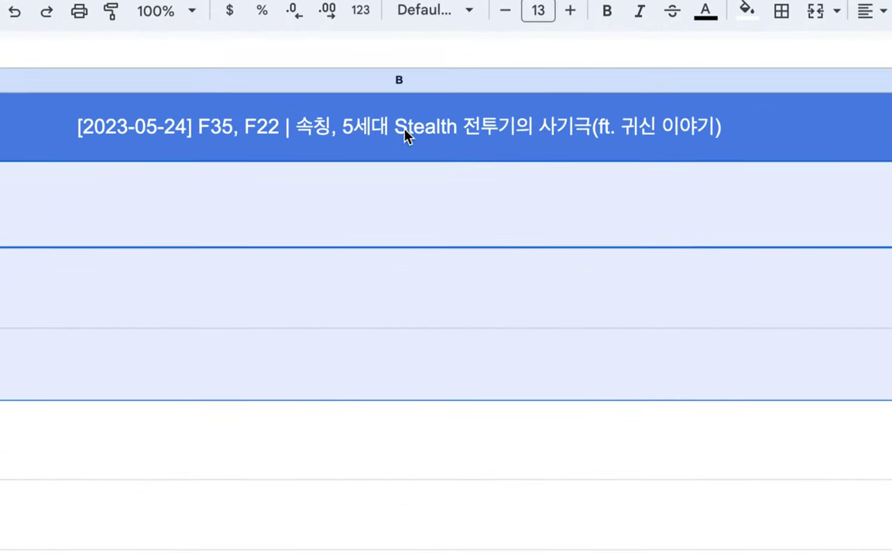
click(498, 172)
double_click(397, 136)
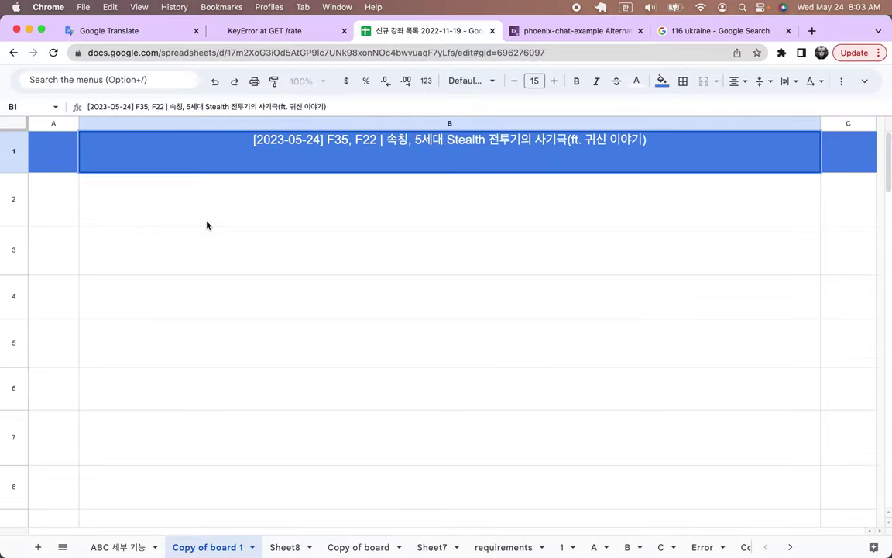
Enter "... => 비싸다." in cell B2
click(130, 217)
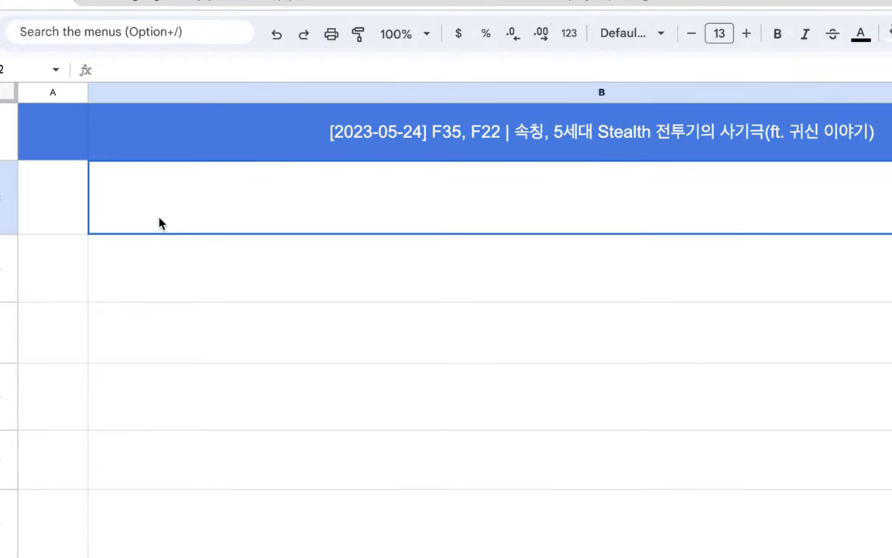
text(.)
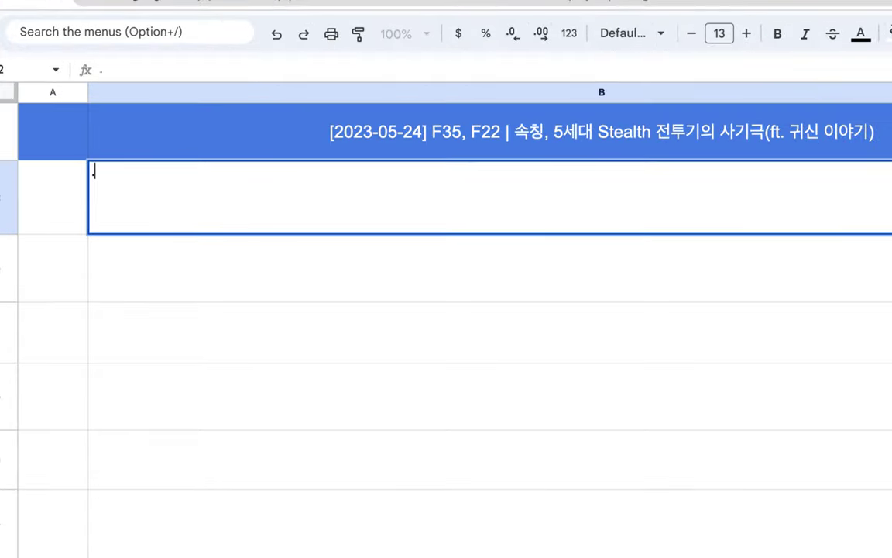
text(.. => 비싸다.)
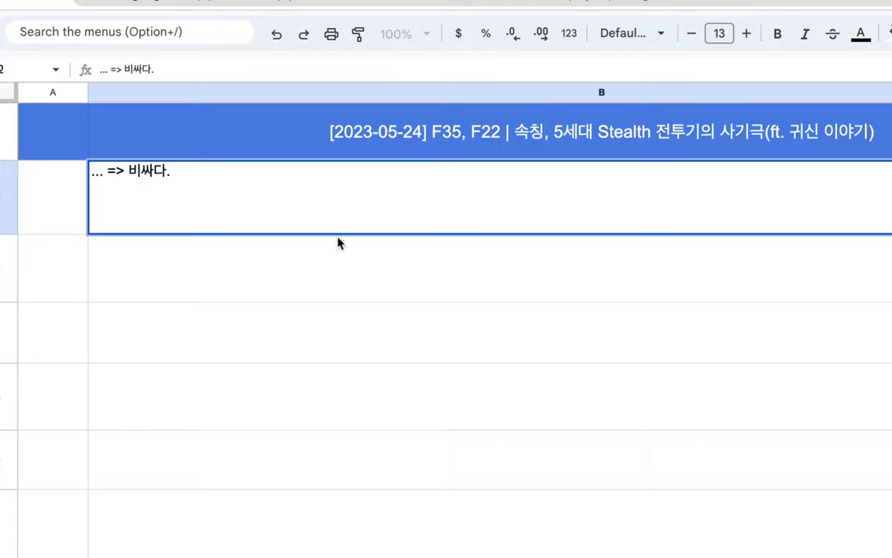
Highlight "Stealth", "귀신 이야기" and "Stealth" again in the B1 title, briefly reopening the note in B2 in between
click(630, 122)
double_click(630, 122)
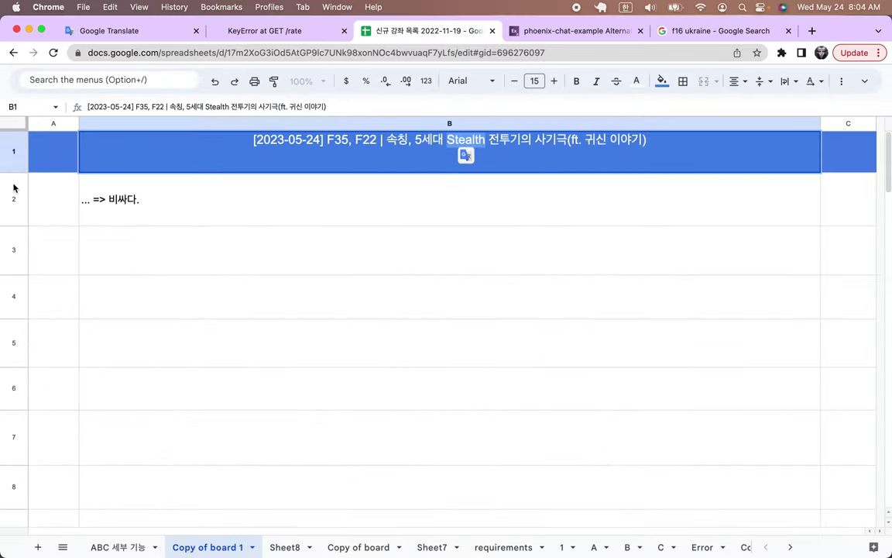
double_click(175, 206)
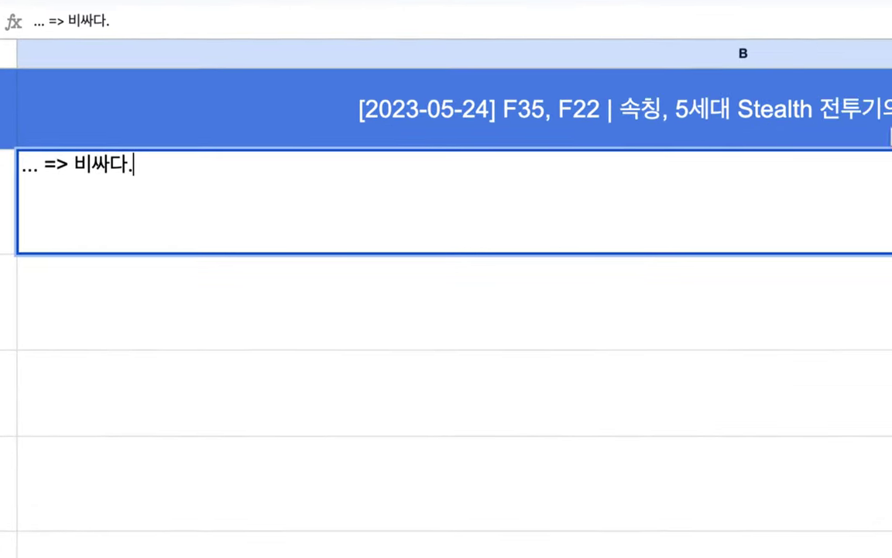
click(771, 127)
double_click(763, 100)
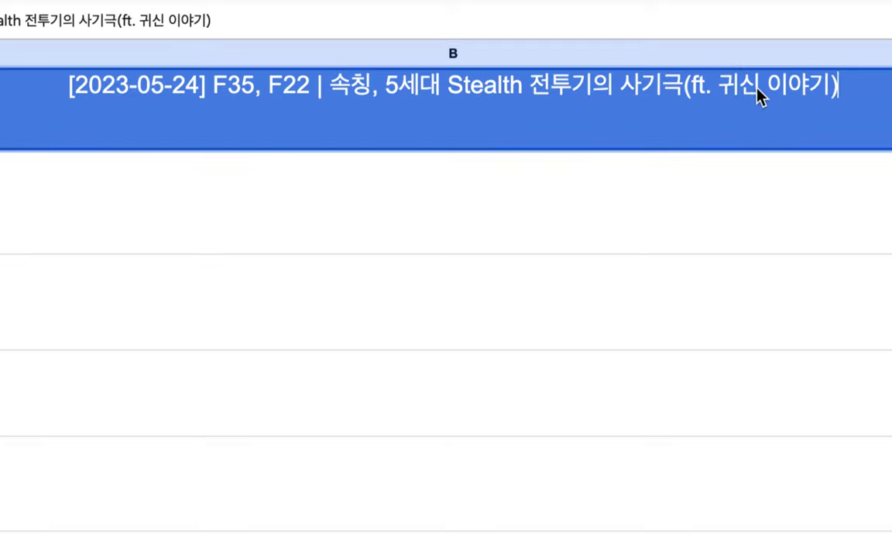
drag(718, 83, 837, 80)
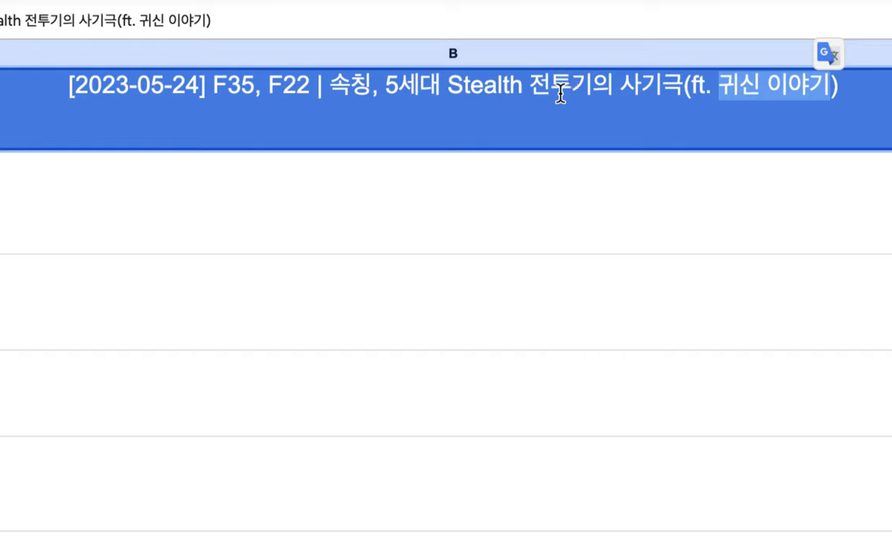
double_click(465, 81)
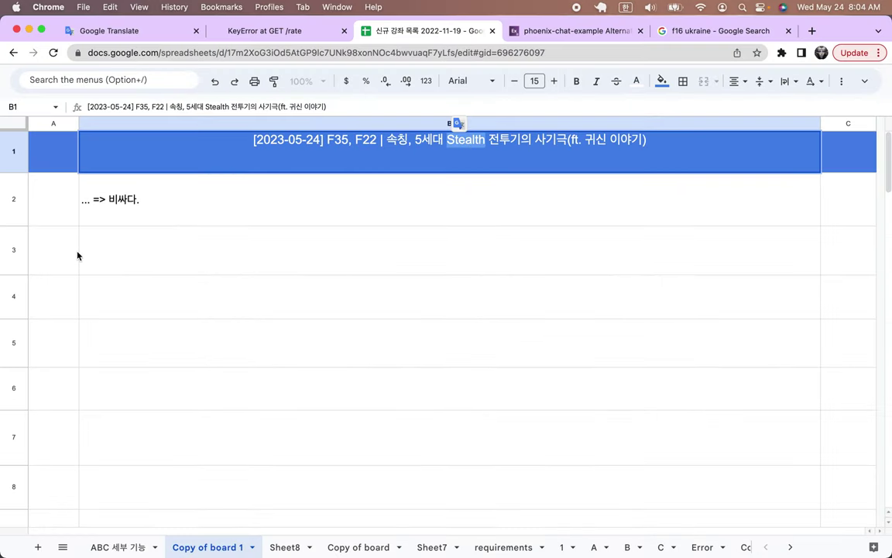
Replace "비싸다." in the note in cell B2 with "F22 => 2천억"
click(121, 193)
double_click(119, 192)
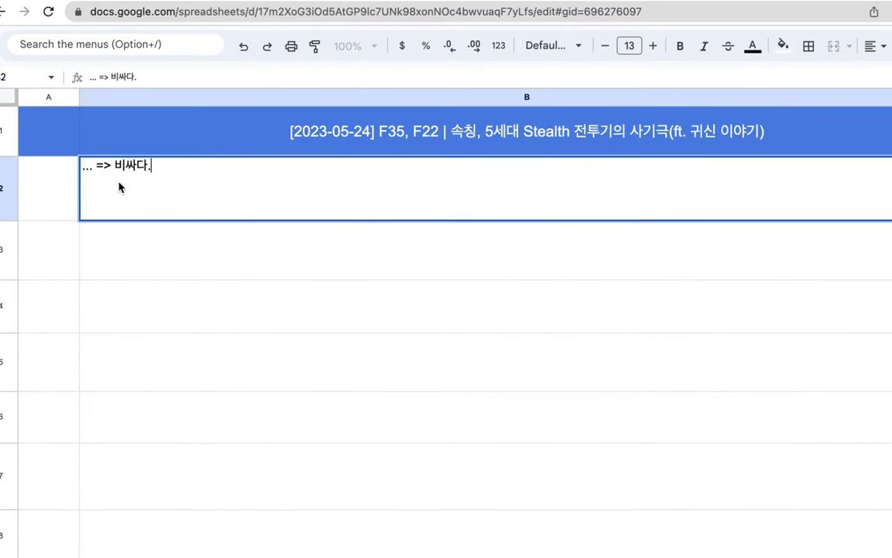
drag(114, 166, 251, 166)
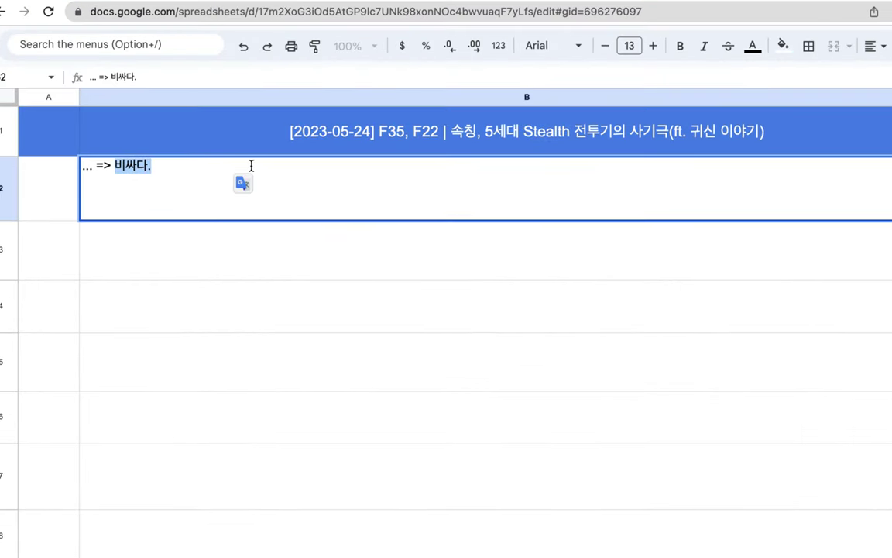
key(BackSpace)
text(F22 )
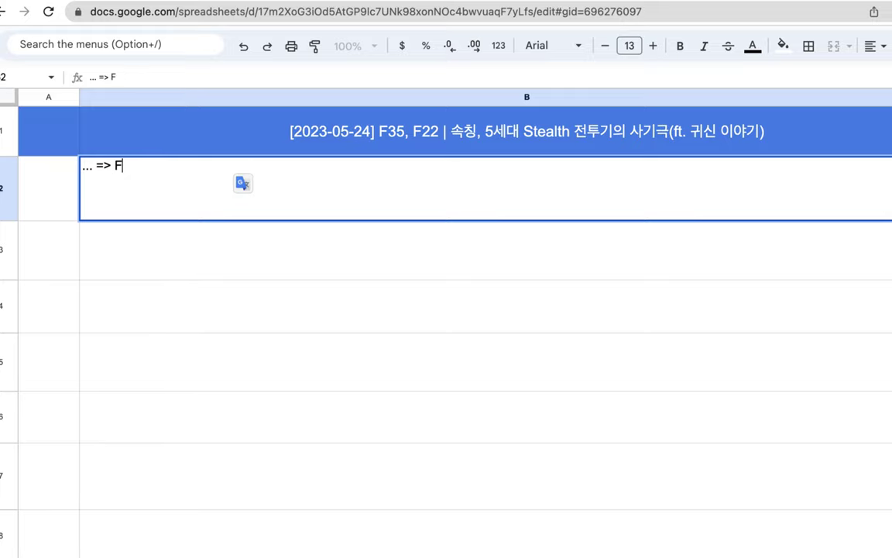
text(=> )
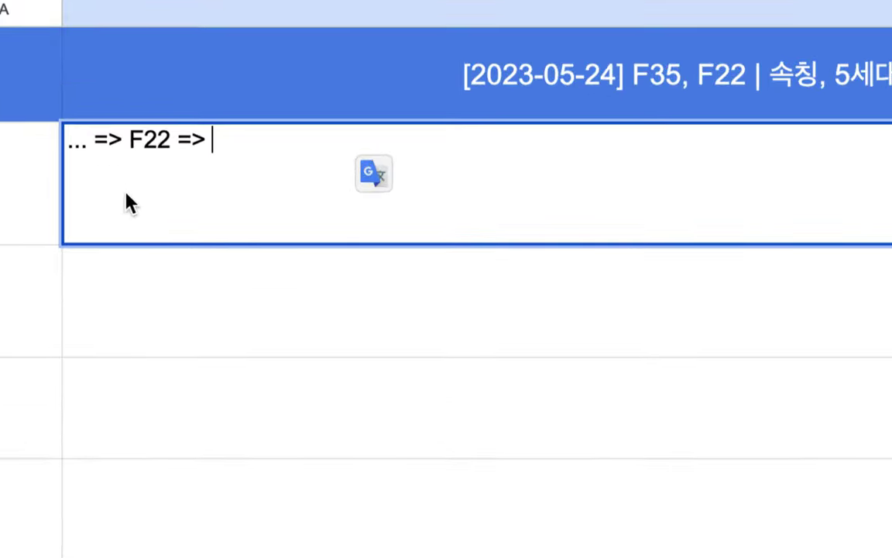
text(2cj)
key(BackSpace)
key(BackSpace)
text(천억)
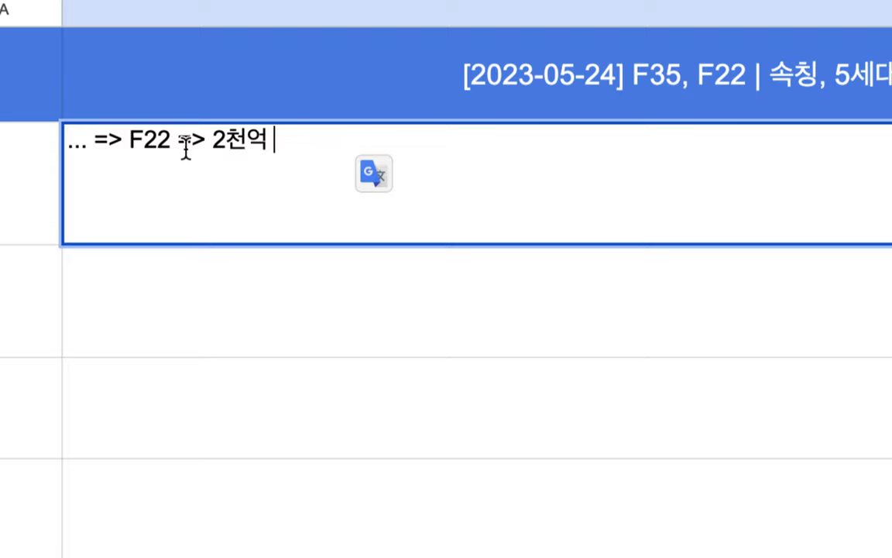
Highlight "2천억" in the B2 note and change the aircraft name to "F35"
double_click(144, 144)
drag(196, 139, 283, 141)
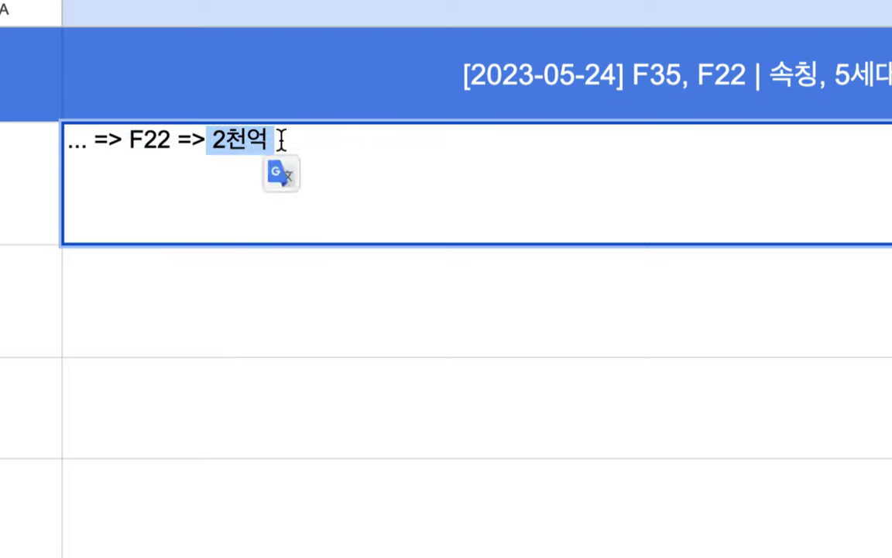
click(174, 139)
key(BackSpace)
key(BackSpace)
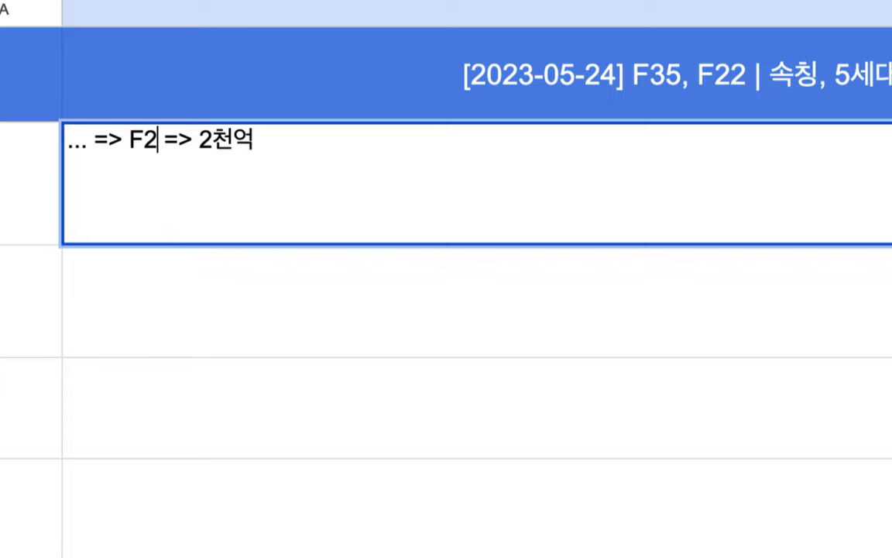
text(35)
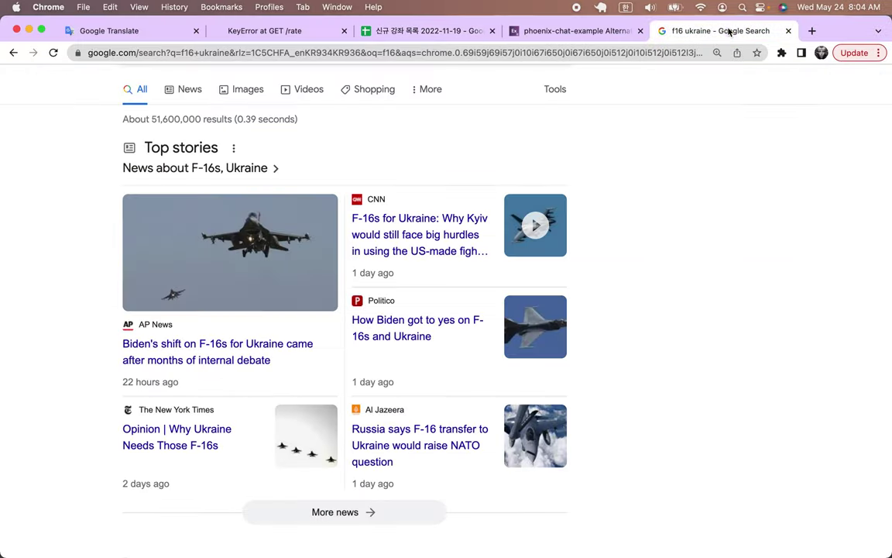
Switch to the Google Search page and replace the query with a search for "f35"
click(657, 30)
scroll(169, 101, up, 3)
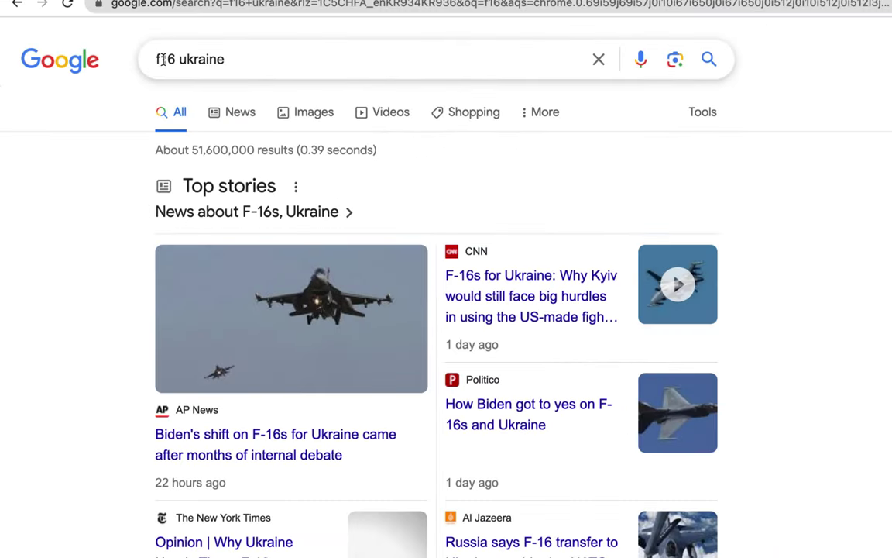
drag(162, 59, 285, 58)
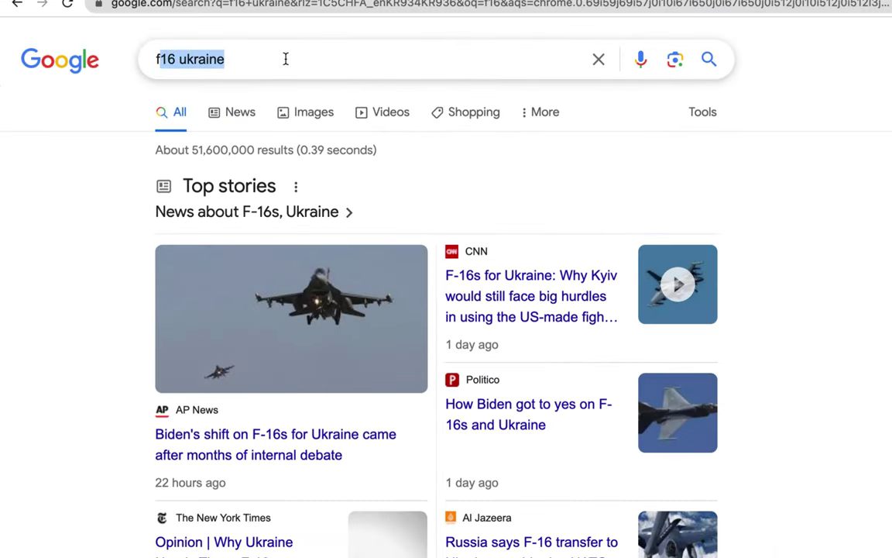
text(f35)
key(Return)
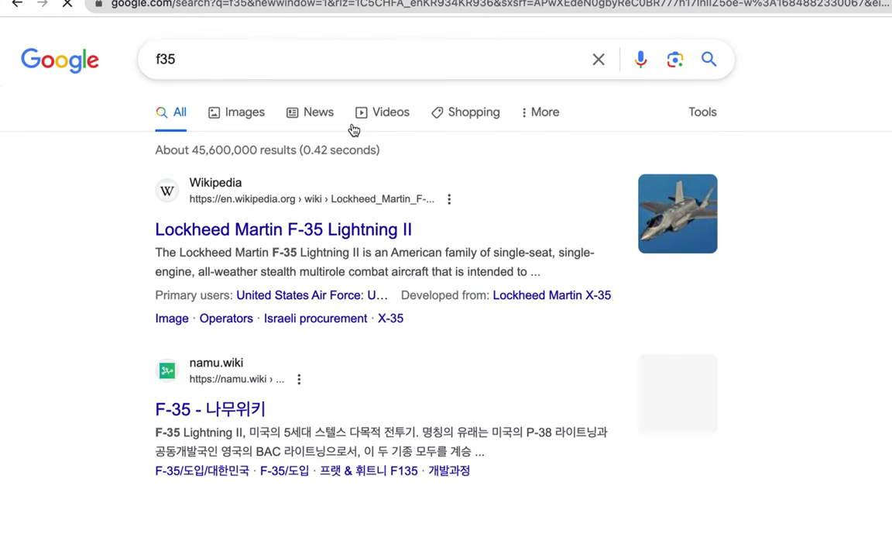
Search for "f 35 price" and highlight "average about $75 million a copy" in the featured answer
click(257, 63)
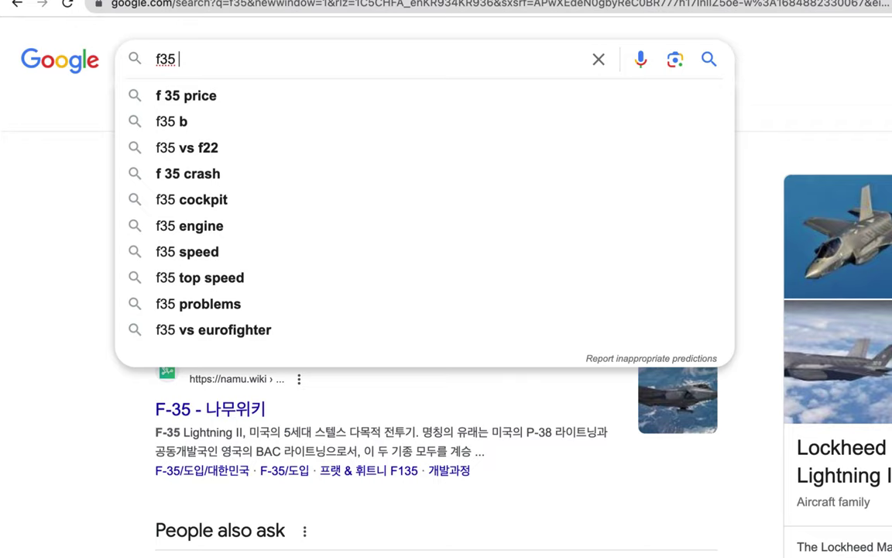
key(Down)
key(Return)
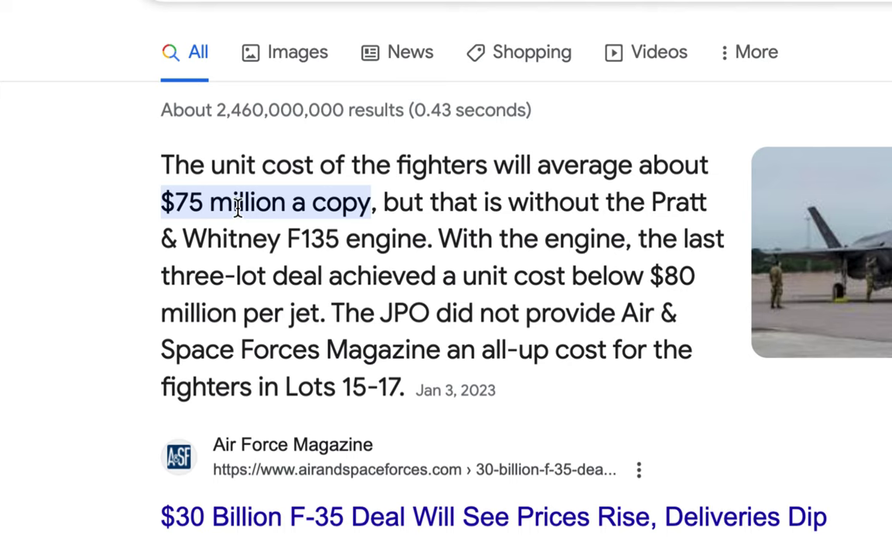
double_click(611, 169)
drag(613, 170, 365, 211)
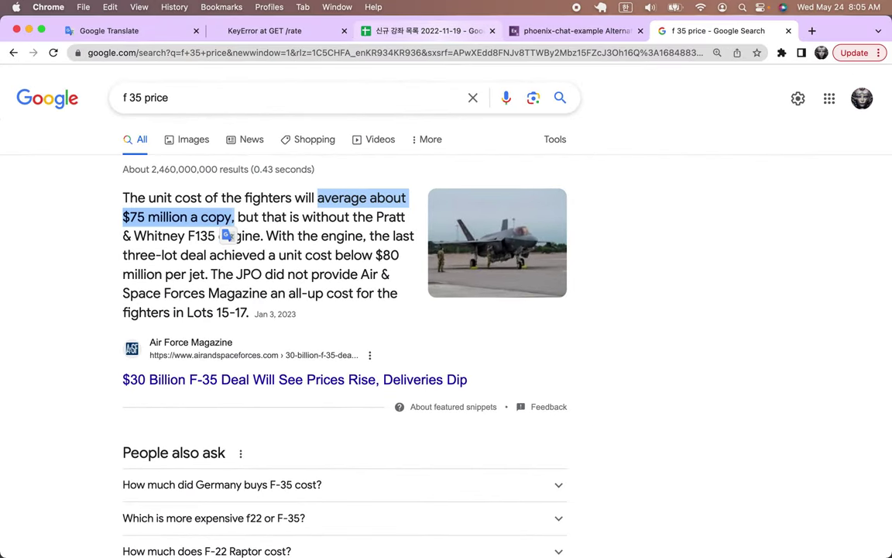
Return to the spreadsheet and highlight "Stealth" in the title in cell B1
click(430, 30)
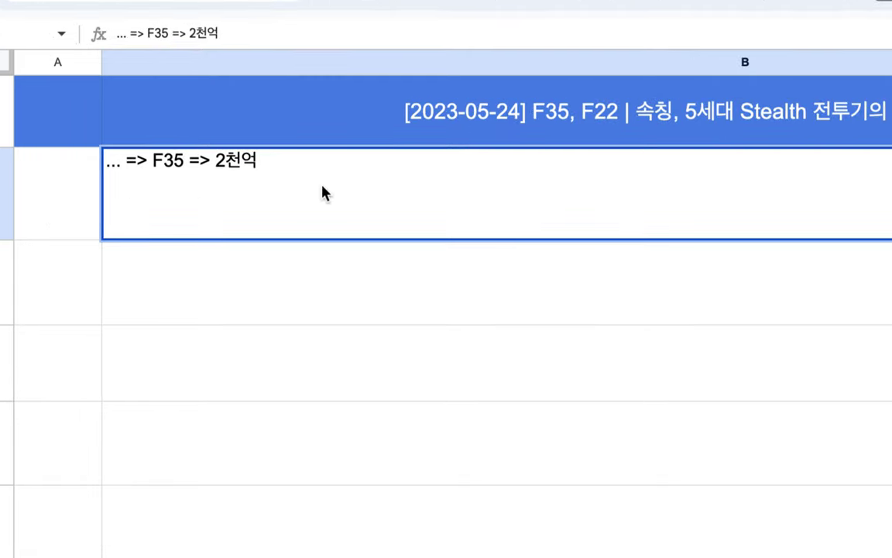
click(480, 156)
double_click(798, 120)
double_click(763, 92)
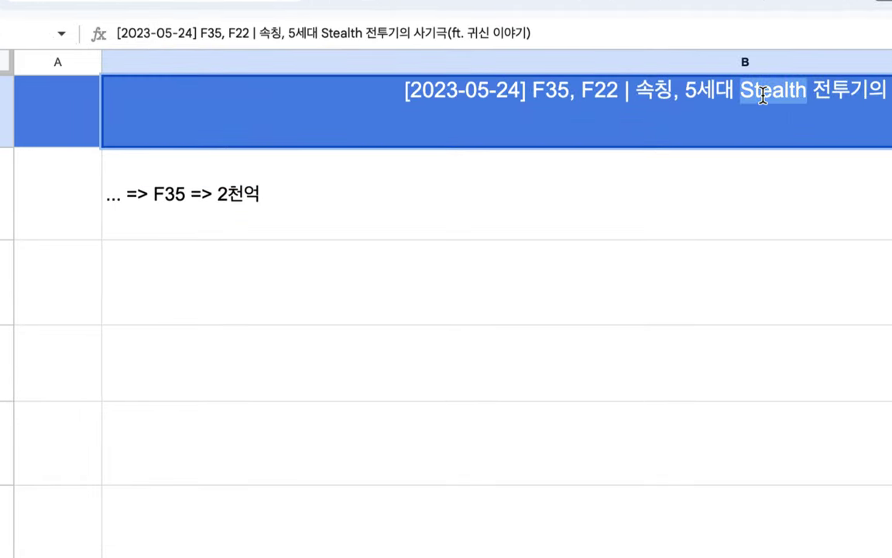
Enter "KF-21 => 4.5세대" in cell B3
click(315, 268)
text(ㄹ)
key(BackSpace)
text(F)
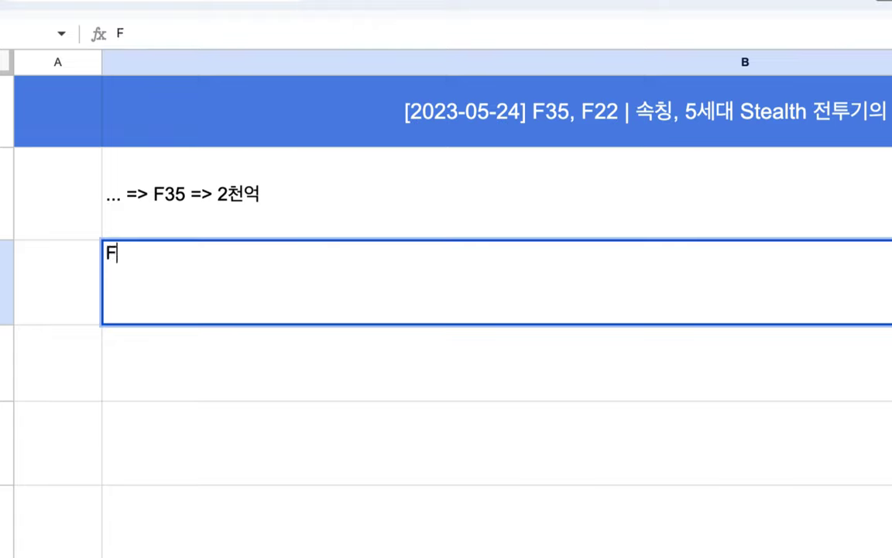
key(BackSpace)
text(KF-21 => )
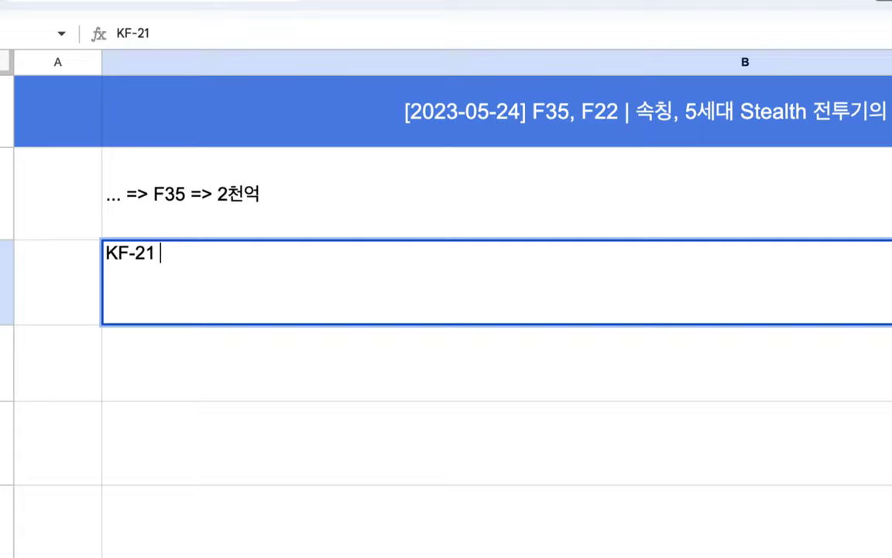
text(4.5세대)
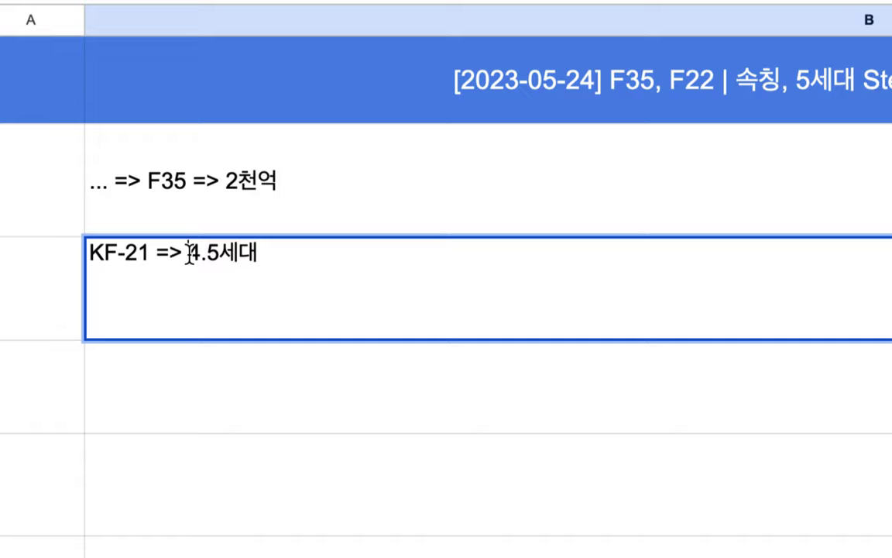
Highlight "4.5세대" in cell B3 and append "=>" after it
drag(189, 252, 269, 252)
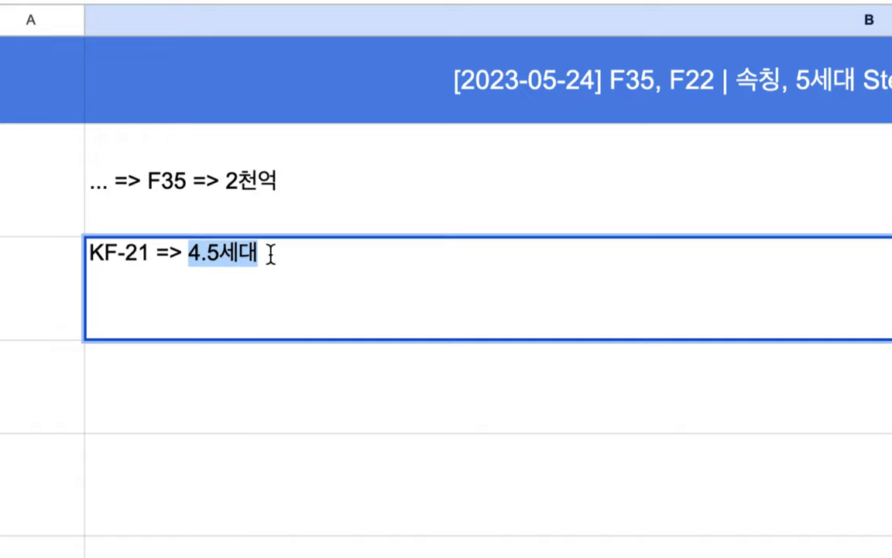
double_click(181, 182)
double_click(233, 292)
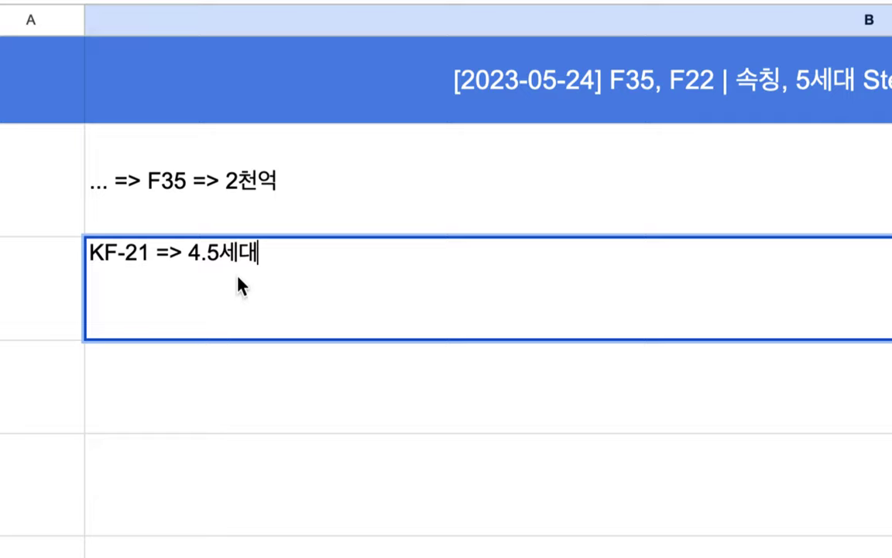
drag(261, 253, 184, 254)
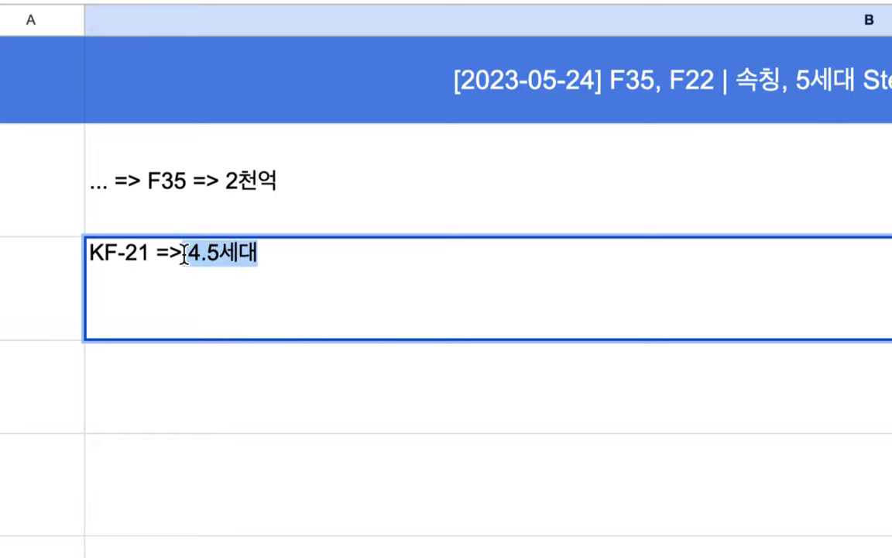
click(273, 256)
text(=>)
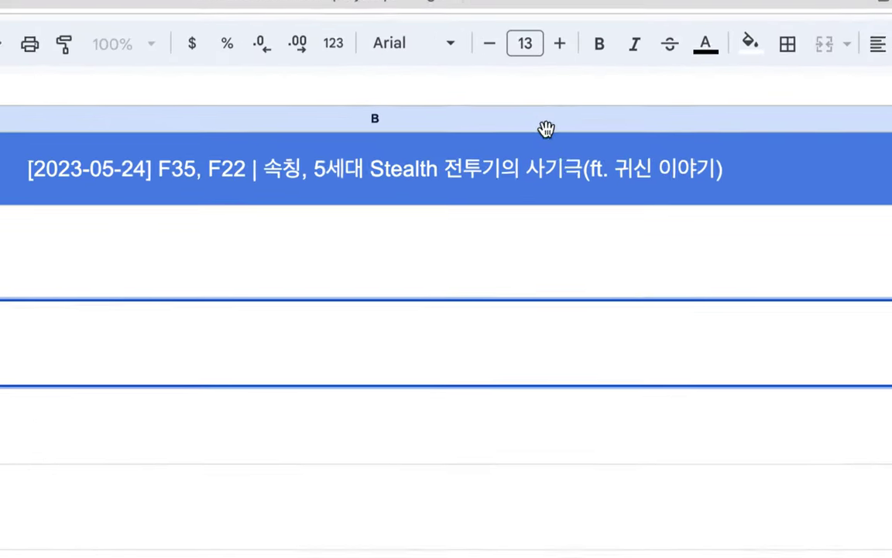
Highlight "사기" in the title in cell B1
click(883, 94)
double_click(548, 179)
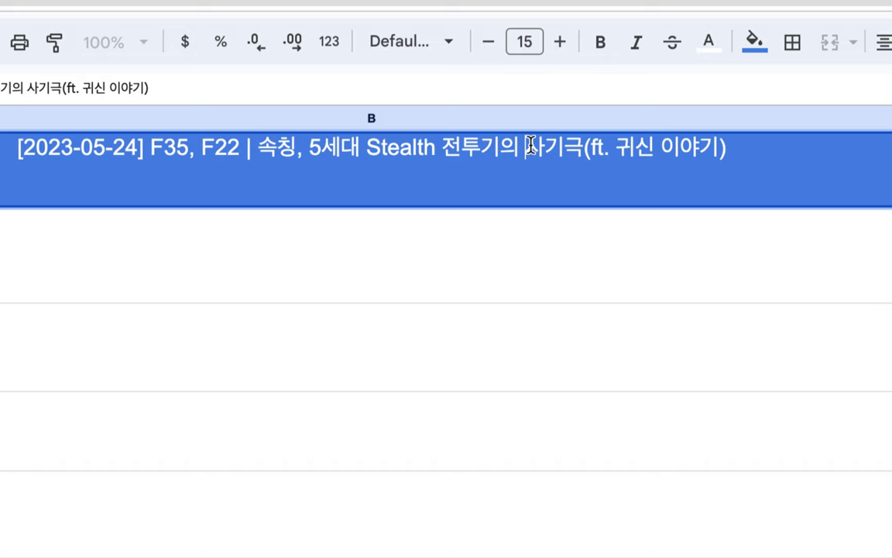
drag(530, 160, 573, 146)
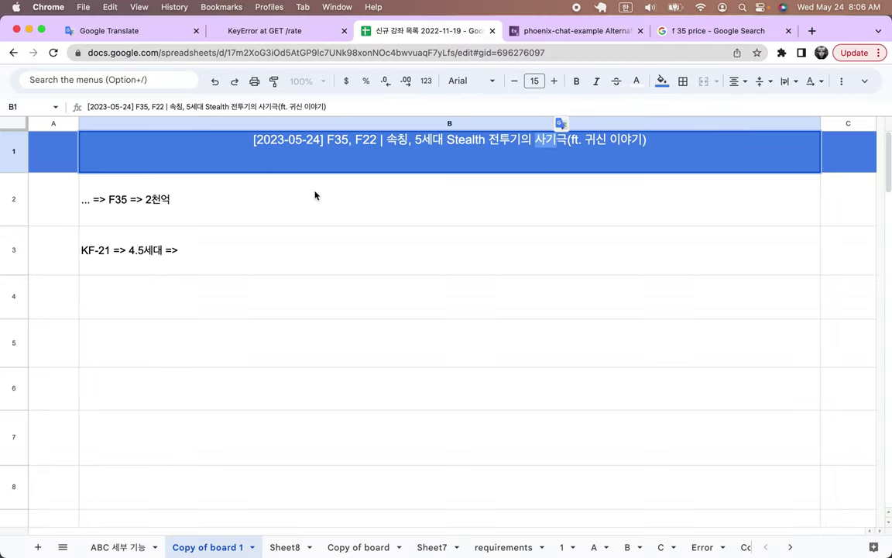
Clear the notes in cells B2 and B3 and enter "S-300" in cell B2
drag(73, 240, 60, 379)
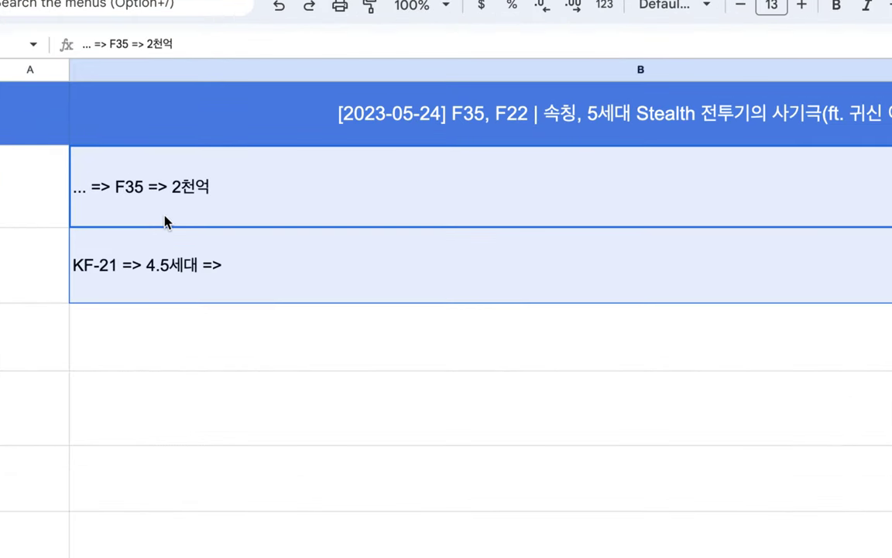
key(Delete)
click(205, 195)
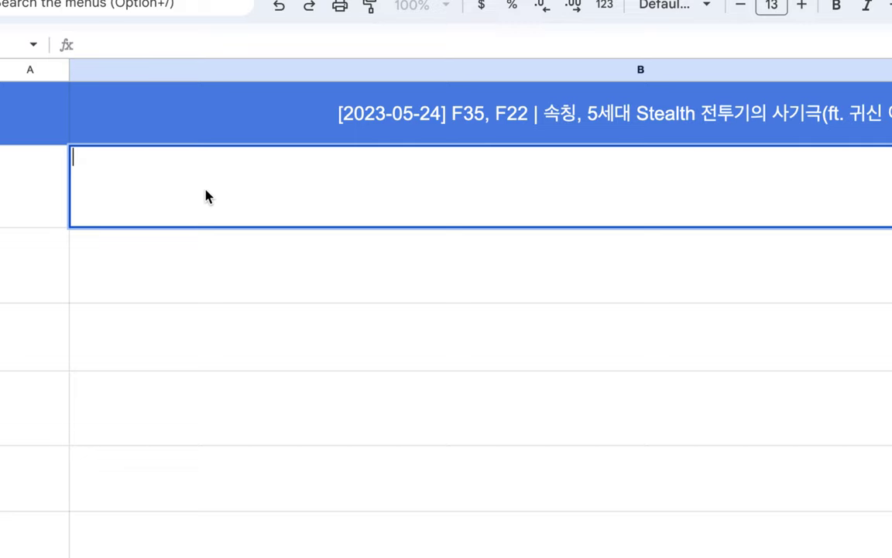
text(ㄴ)
key(BackSpace)
text(S-300 )
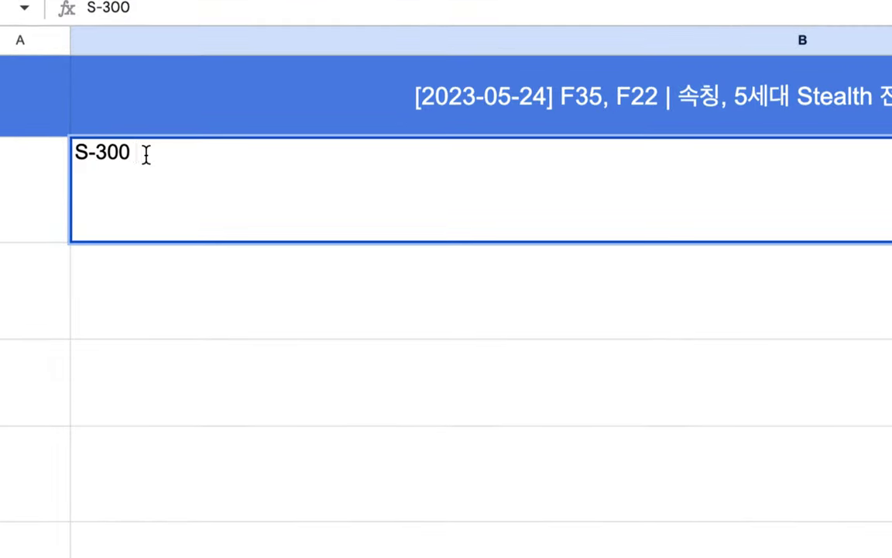
Continue the S-300 line in cell B2 with "=> 왠만한 전투기는 모두 피격"
text(=> dho)
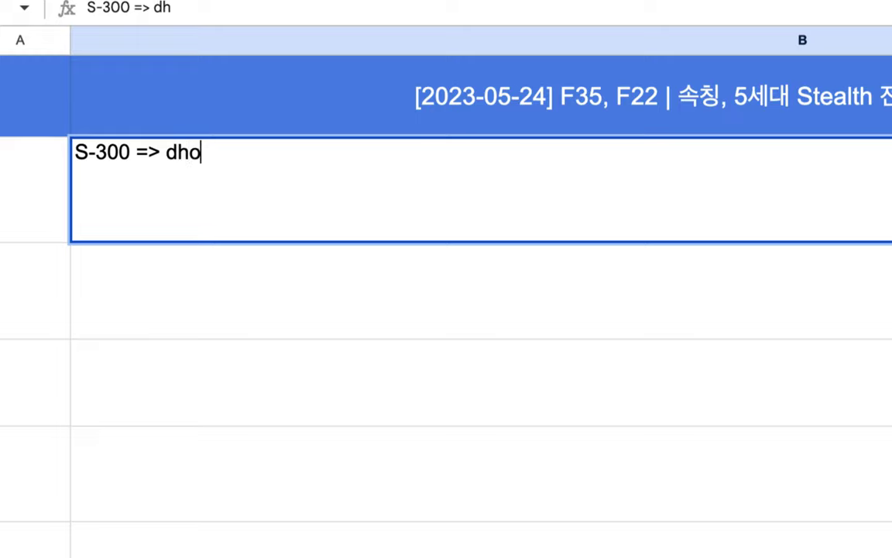
key(BackSpace)
key(BackSpace)
key(BackSpace)
text(dhos)
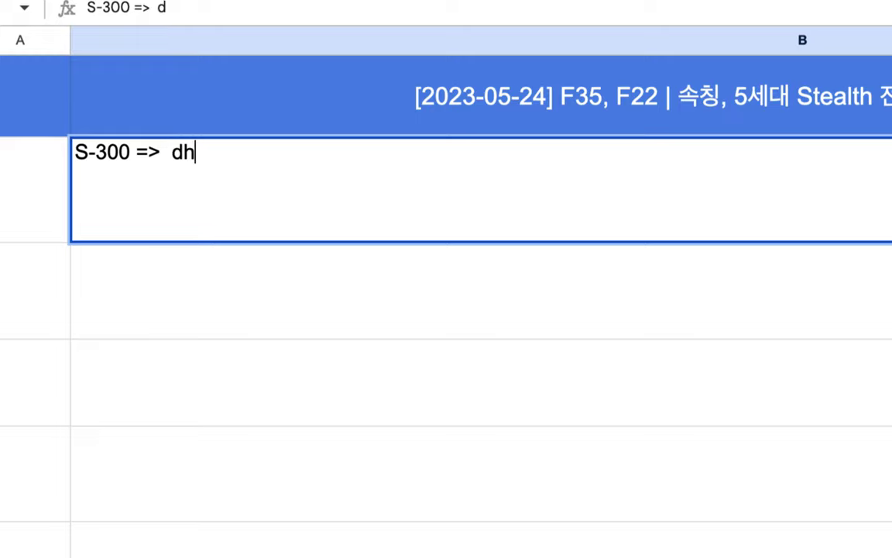
key(BackSpace)
key(BackSpace)
key(BackSpace)
key(BackSpace)
text(왠)
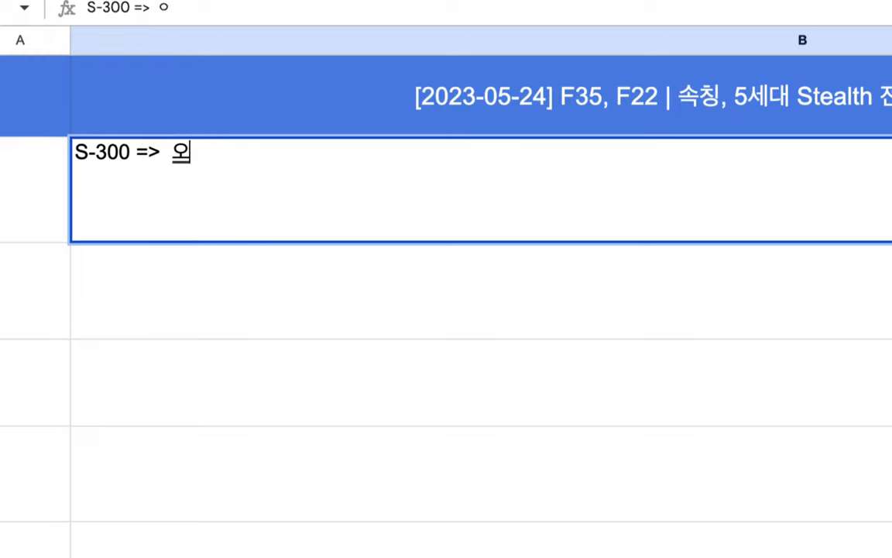
text(만맨)
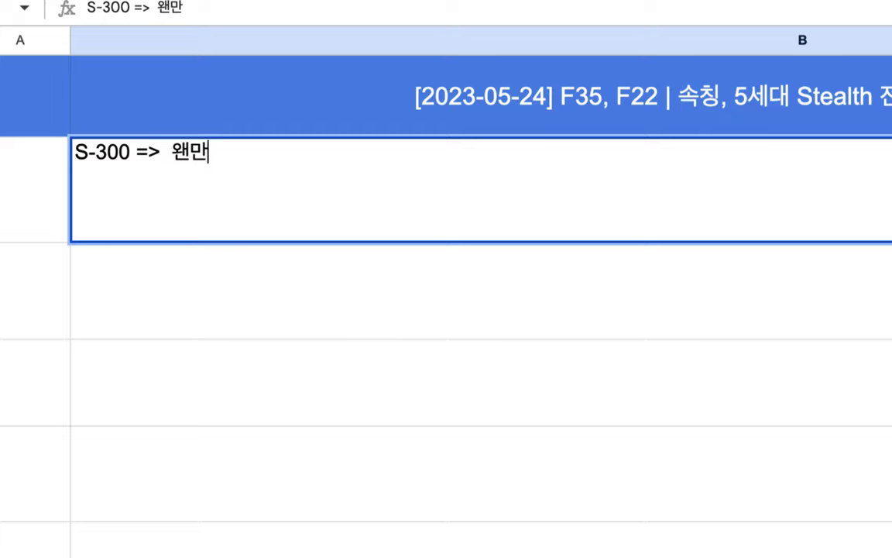
key(BackSpace)
key(BackSpace)
key(BackSpace)
text(하ㄴ 전투기는 모)
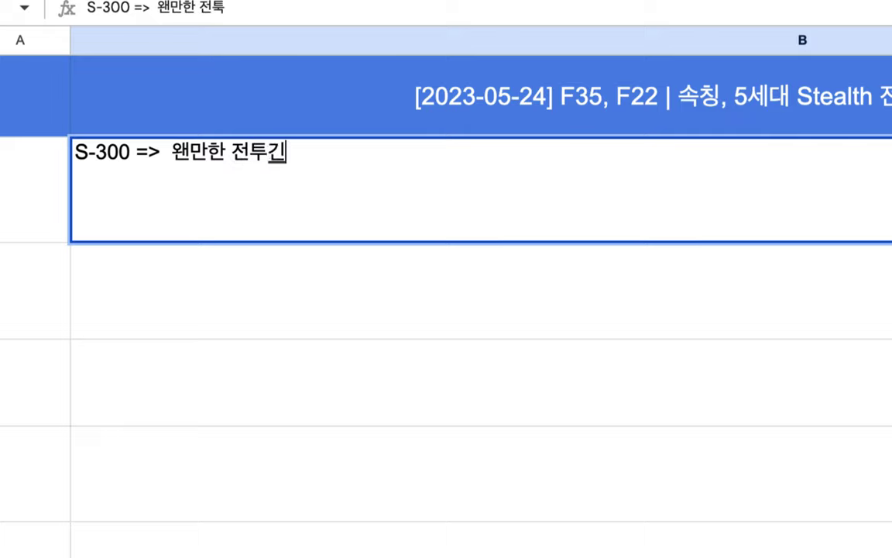
text(두 피격)
Add a second line "S-400 => 모든 전투기" in cell B2 and remove the extra space after the S-300 line's arrow
key(alt+Return)
text(S)
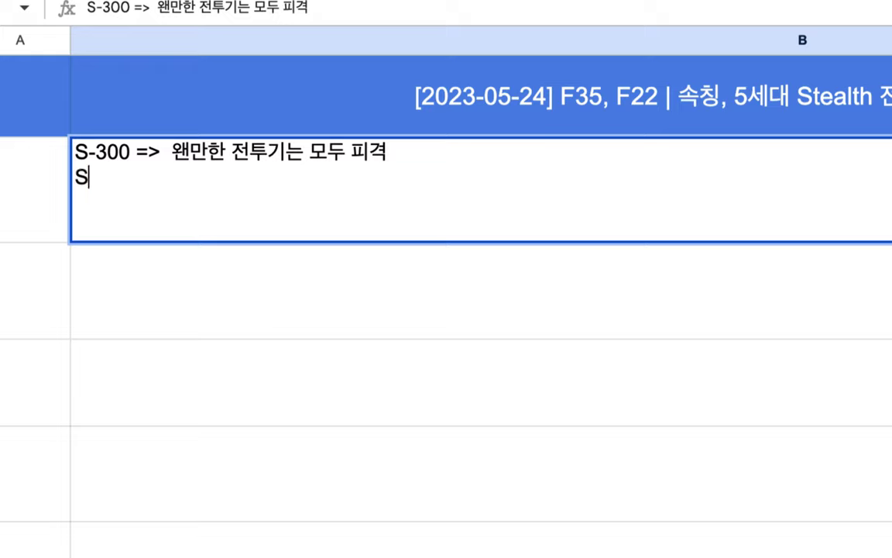
text(-400 => )
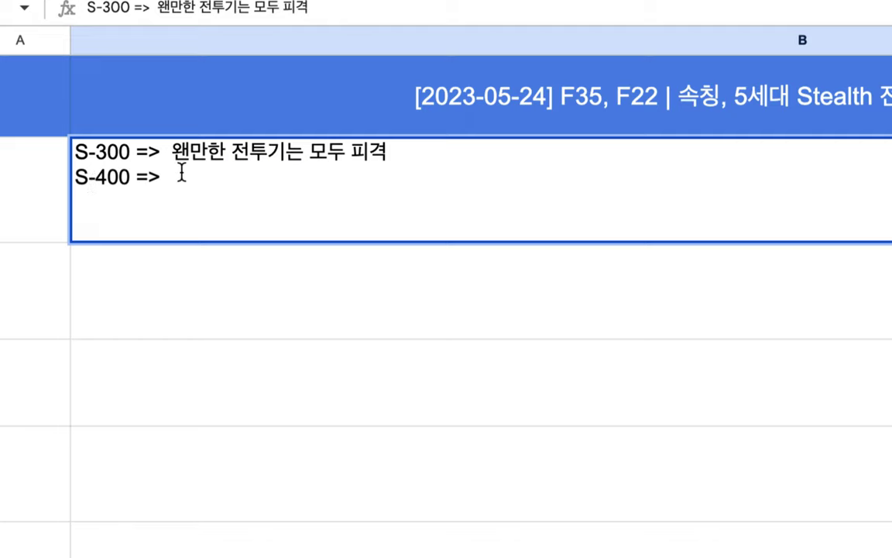
text(ahem)
key(BackSpace)
key(BackSpace)
key(BackSpace)
key(BackSpace)
text(모든 전투기)
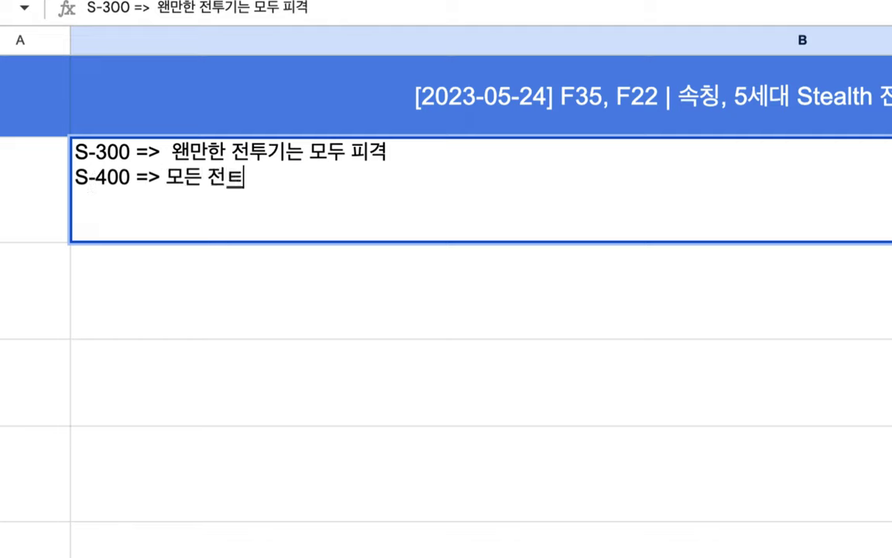
click(177, 145)
key(BackSpace)
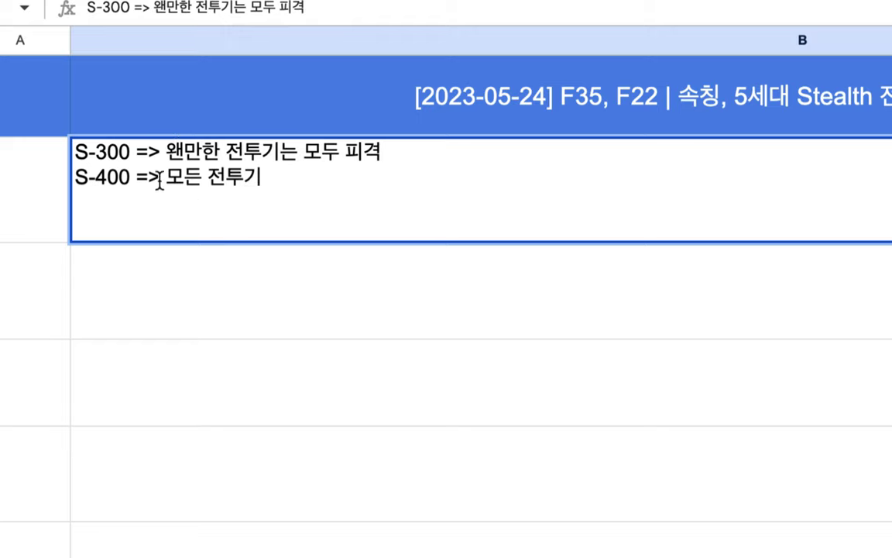
Insert "(Mahch 10)" after "S-400" and highlight part of "모든 전투기" before finishing the cell entry
click(135, 178)
text(()
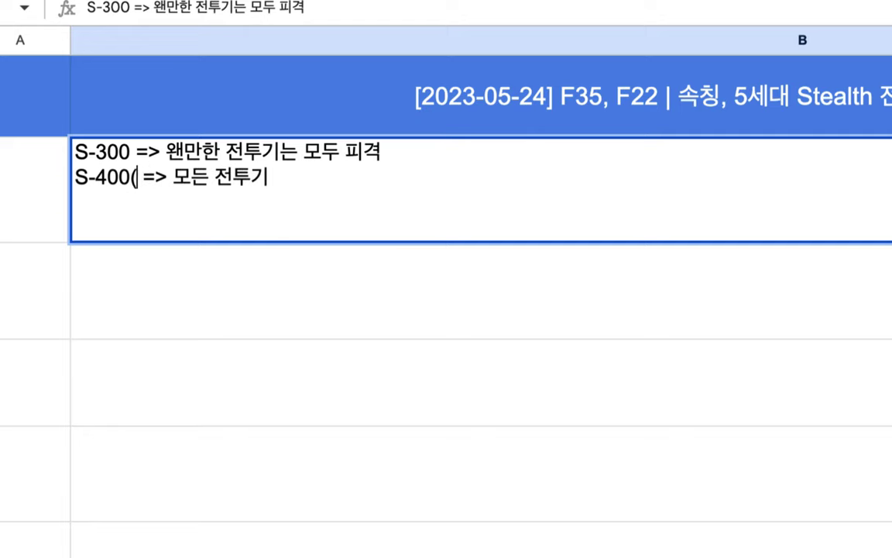
text(ㅡ미)
key(BackSpace)
key(BackSpace)
text(Mahc)
text(h 10))
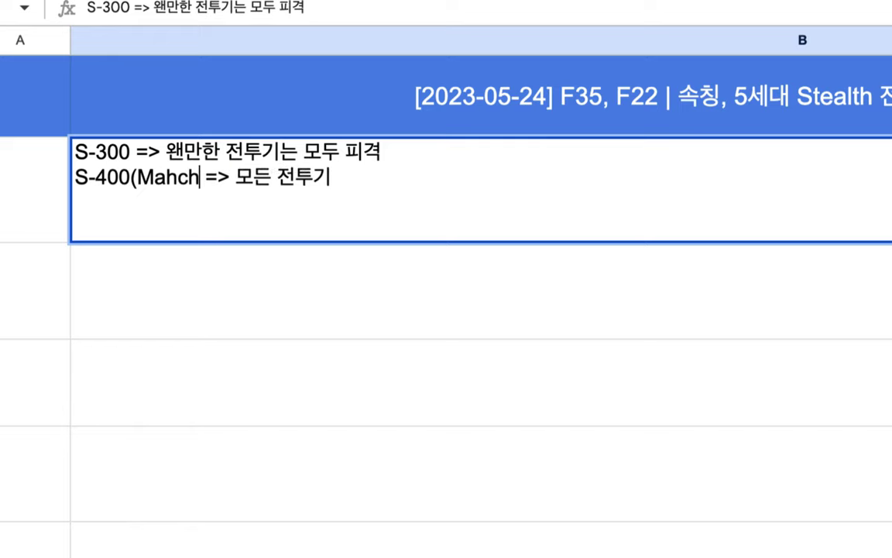
click(134, 177)
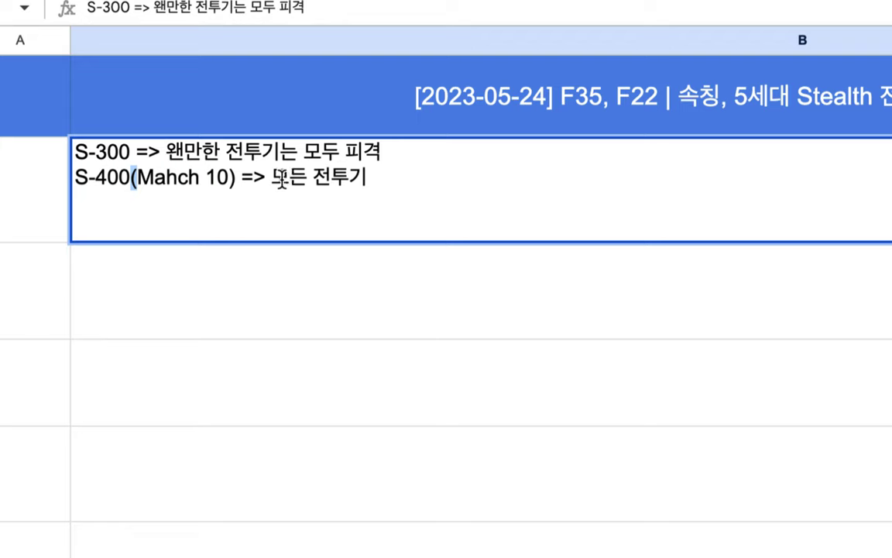
drag(290, 178, 354, 180)
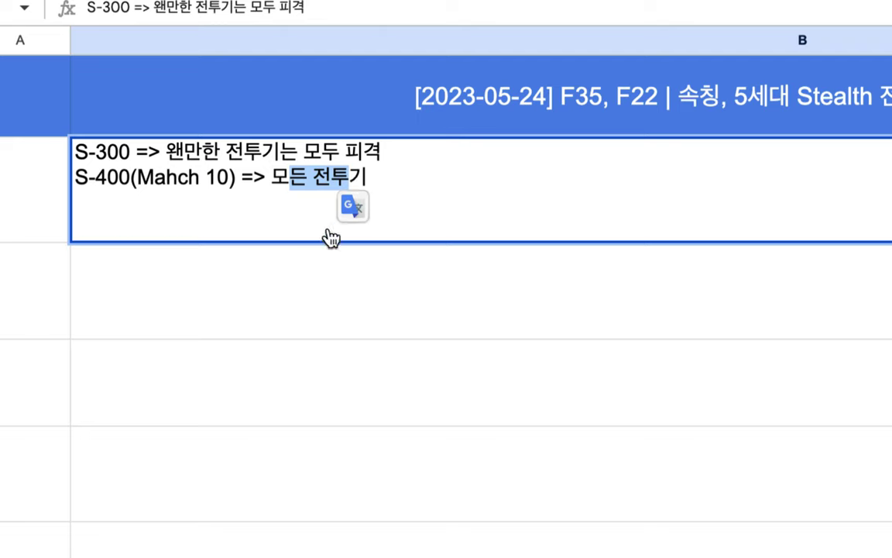
click(287, 291)
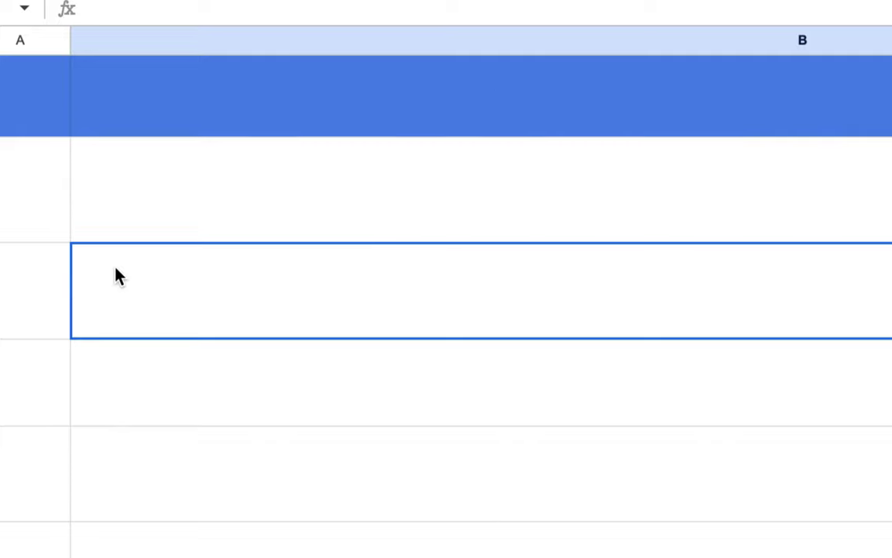
double_click(115, 267)
click(151, 179)
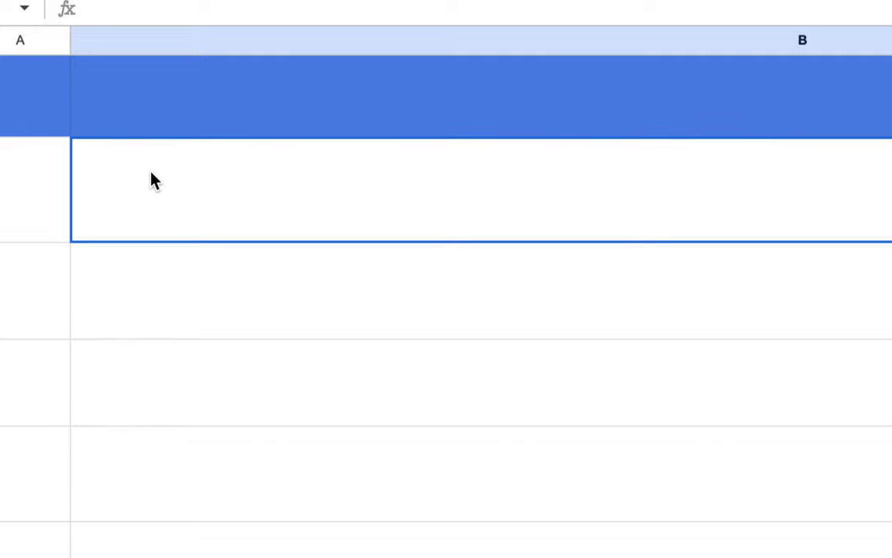
text(dn)
key(BackSpace)
key(BackSpace)
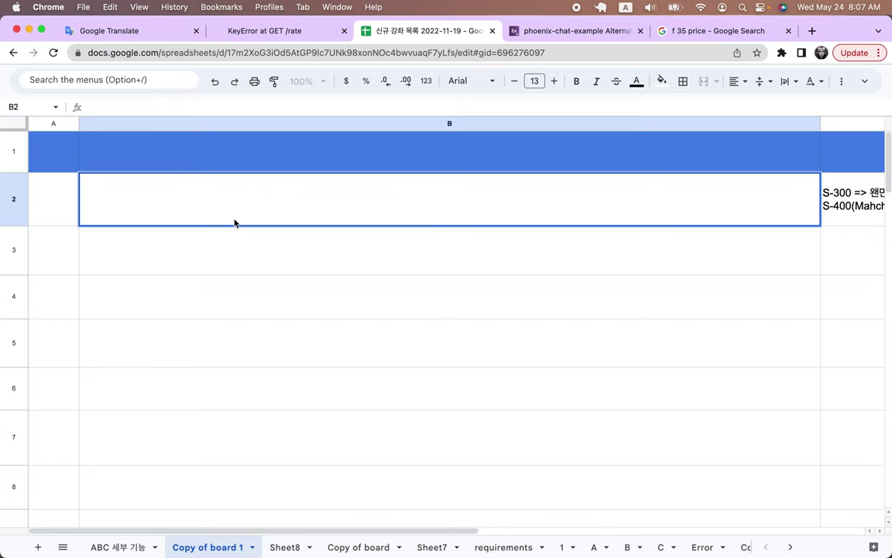
Narrow the empty column B and enter "위성 + 적외선 + 초음파 +" in cell C3
drag(813, 128, 120, 178)
click(218, 267)
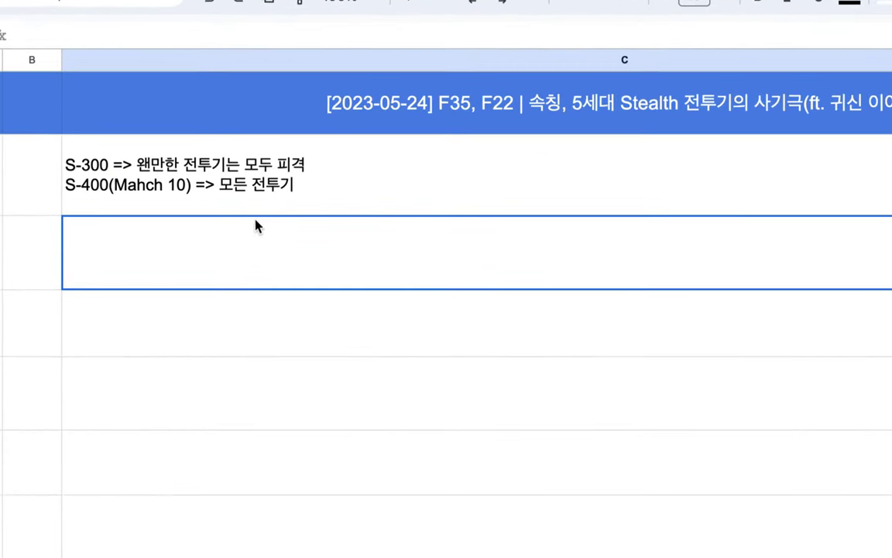
double_click(221, 246)
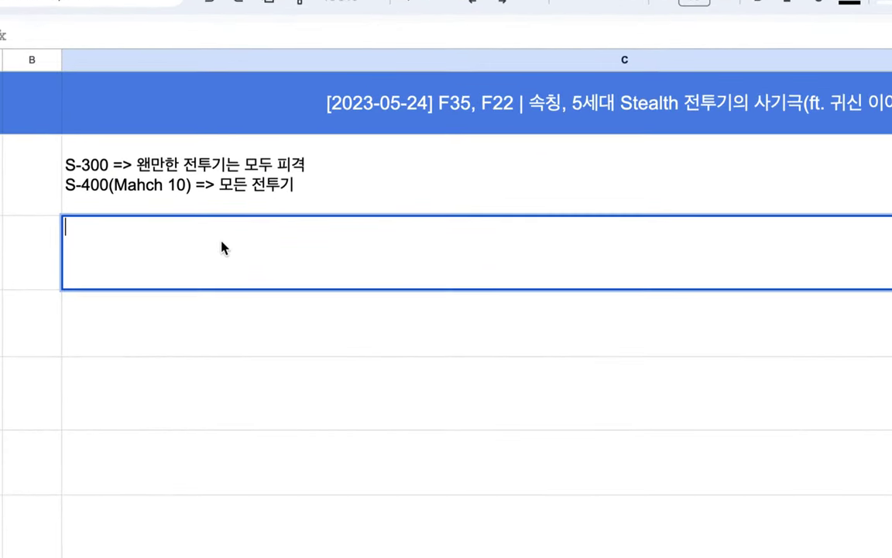
text(dn)
key(BackSpace)
key(BackSpace)
text(위성 )
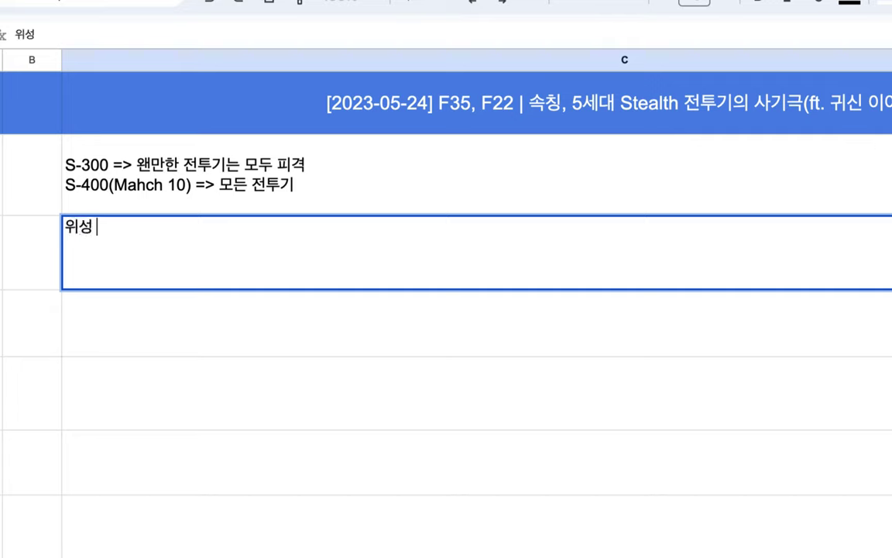
text(+ 적외선 )
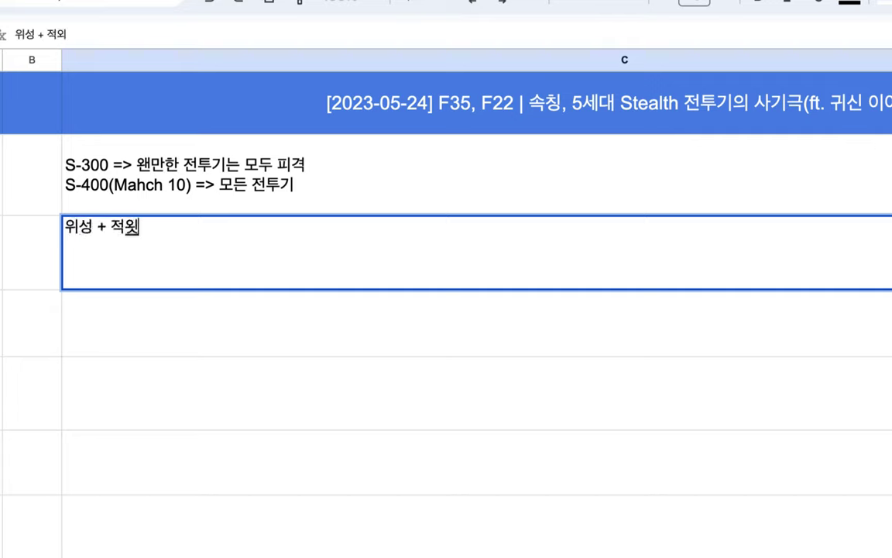
text(+ )
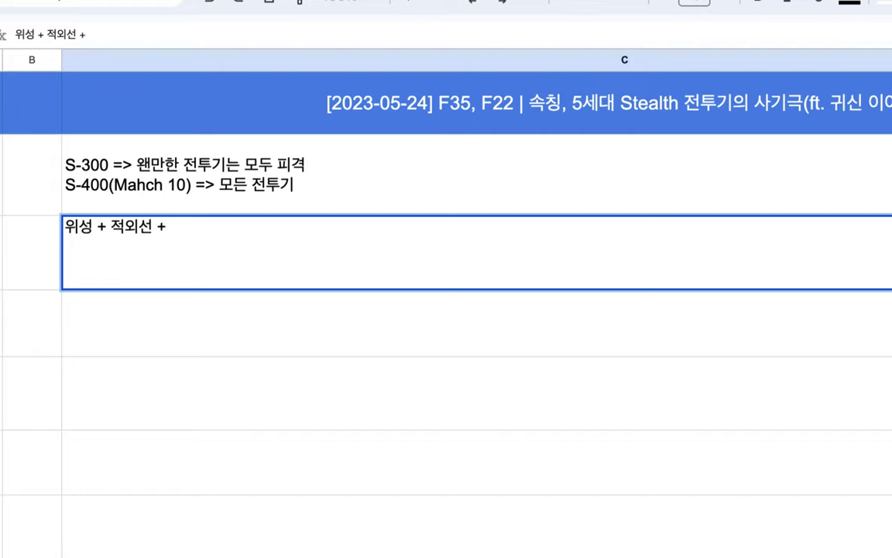
text(ㅊㅗ음태)
key(BackSpace)
text(파 + )
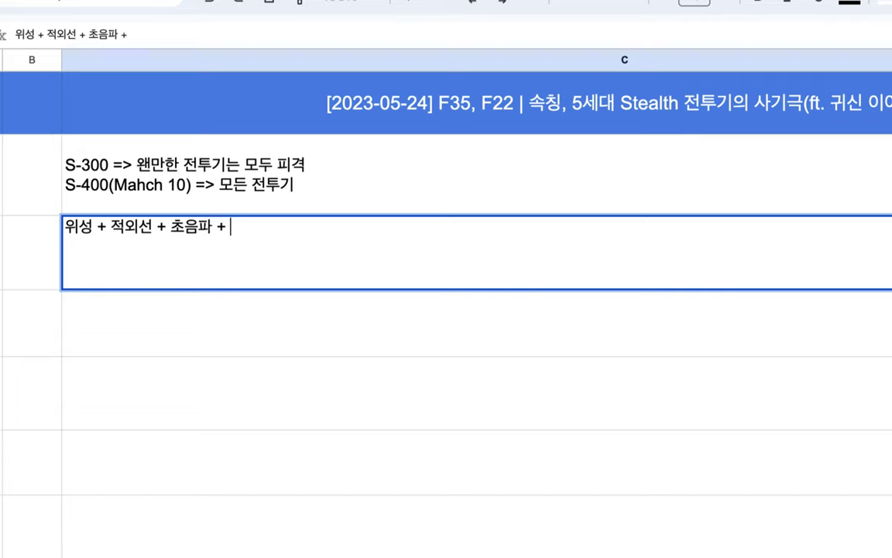
Complete the note in cell C3 with ".... => 불가능"
text(ㅣㅑ)
key(BackSpace)
key(BackSpace)
text(ㅣㅑㅇㅁ)
key(BackSpace)
key(BackSpace)
key(BackSpace)
key(BackSpace)
text(.... => qnfr)
key(BackSpace)
key(BackSpace)
key(BackSpace)
key(BackSpace)
text(ㅂㅜㄹ가능)
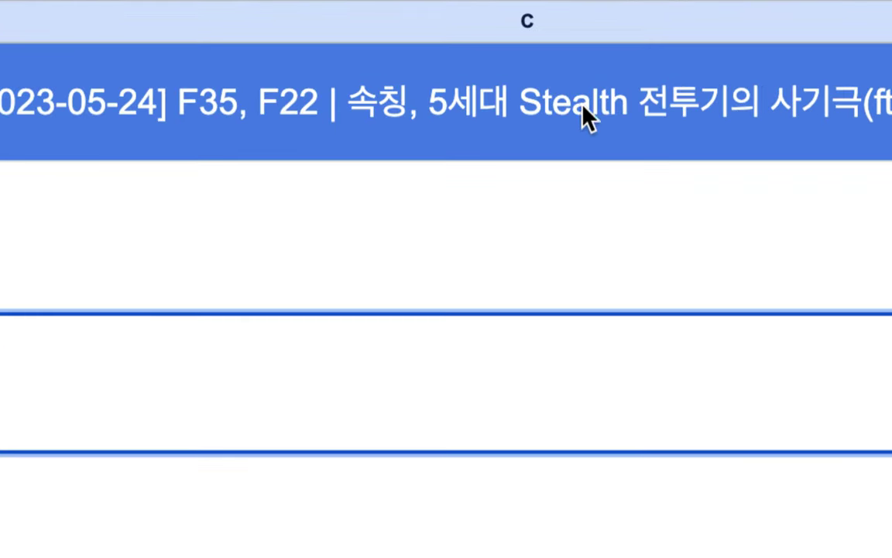
Highlight "Stealth" and "귀신 이야기" in the title in cell C1
double_click(578, 109)
double_click(573, 65)
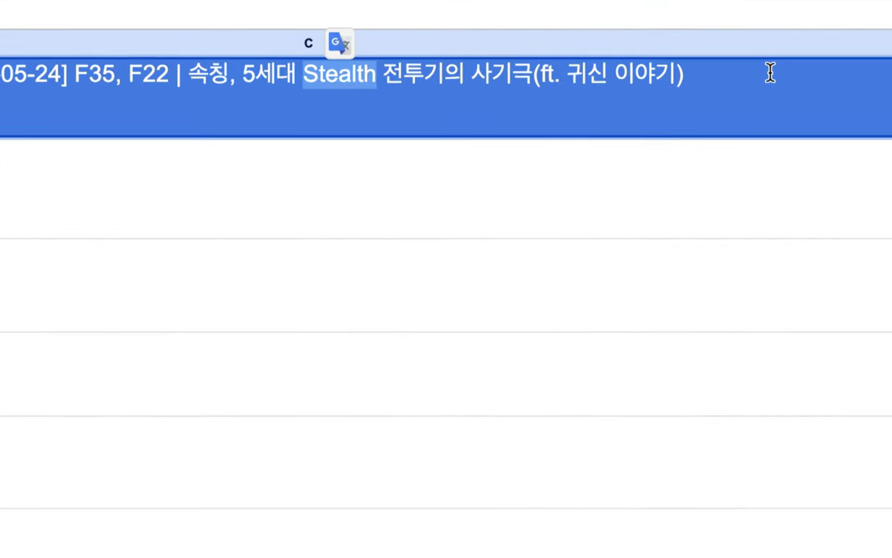
drag(568, 74, 677, 76)
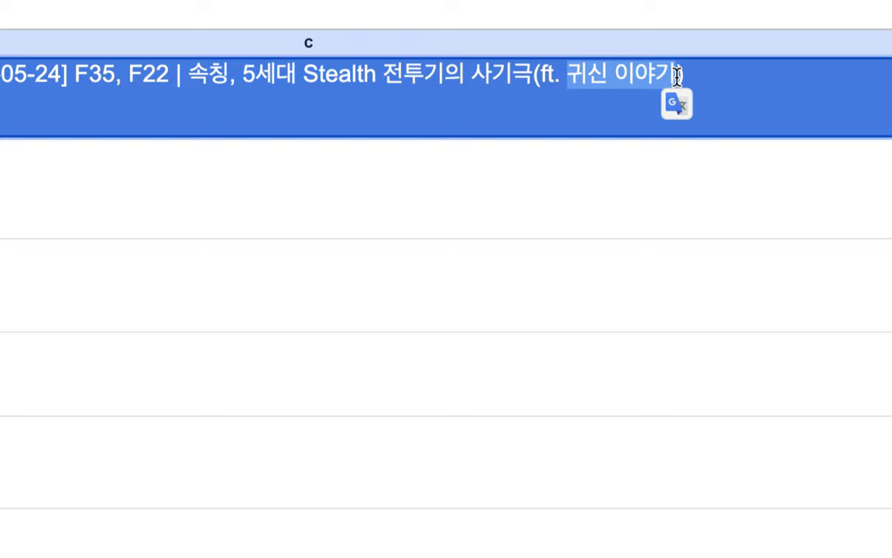
double_click(360, 75)
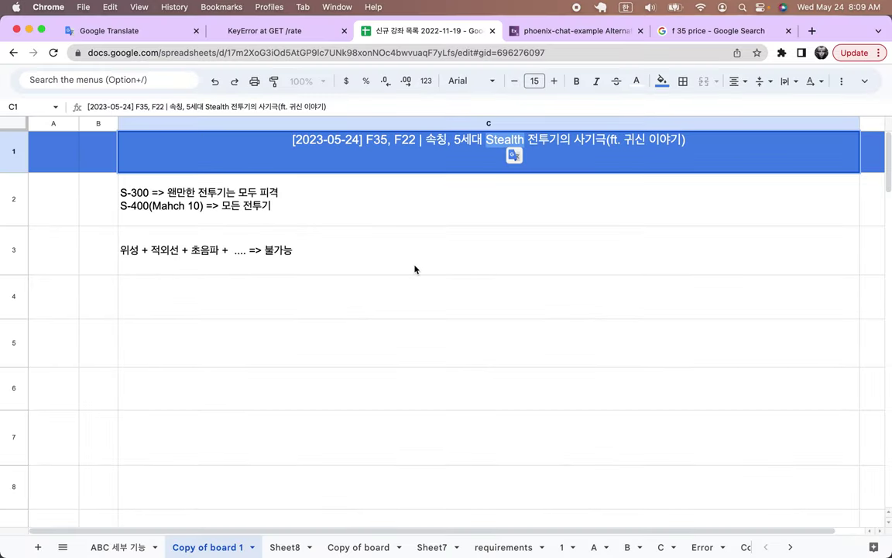
Try deleting column C from the selected cell C3 and undo the deletion
click(213, 290)
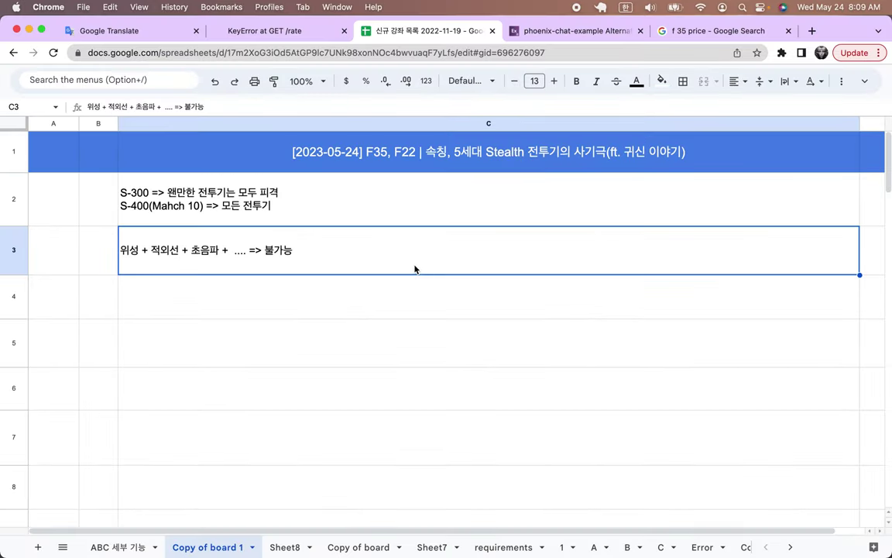
right_click(93, 117)
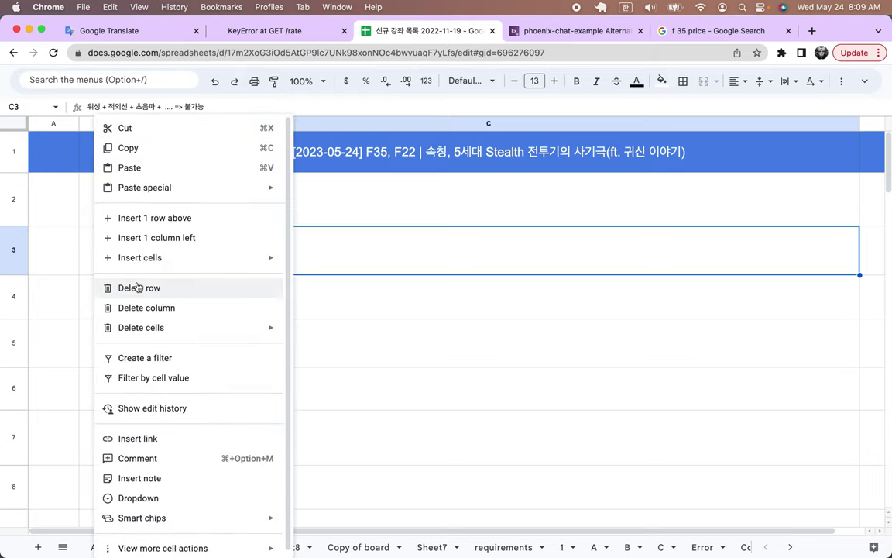
click(124, 307)
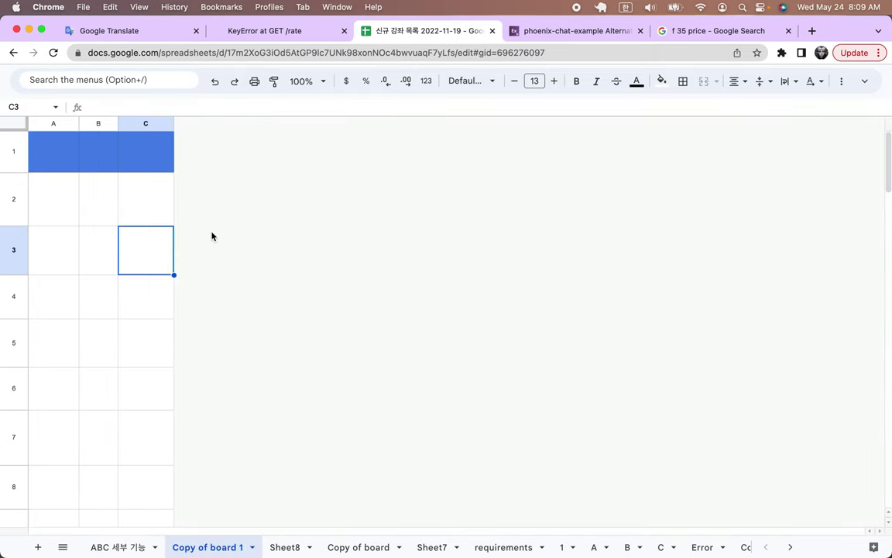
key(super+z)
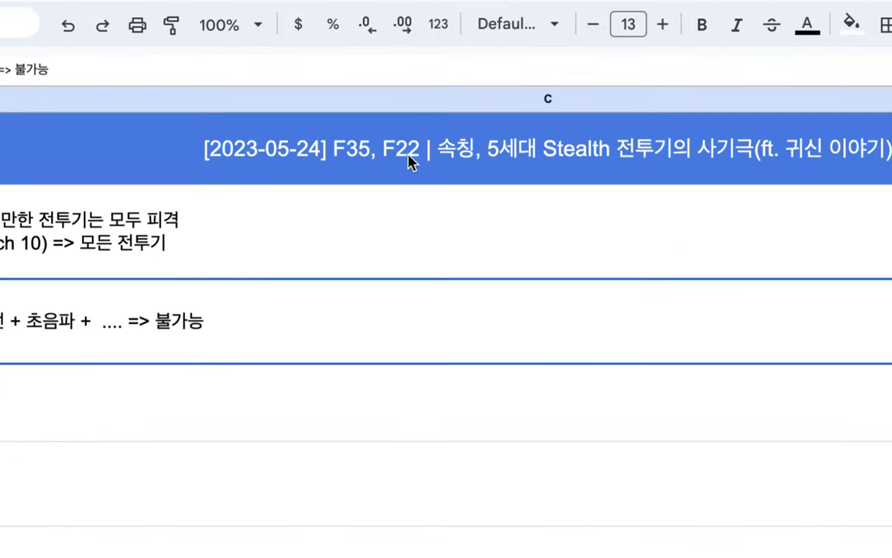
Highlight "F35, F22" in the title in cell C1 and the S-400 line in cell C2, leaving both texts unedited
click(410, 160)
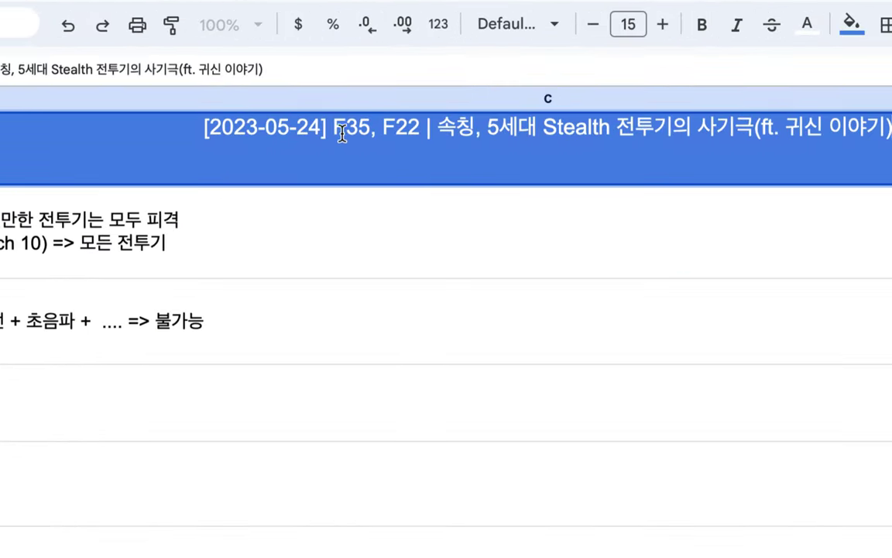
drag(329, 130, 420, 132)
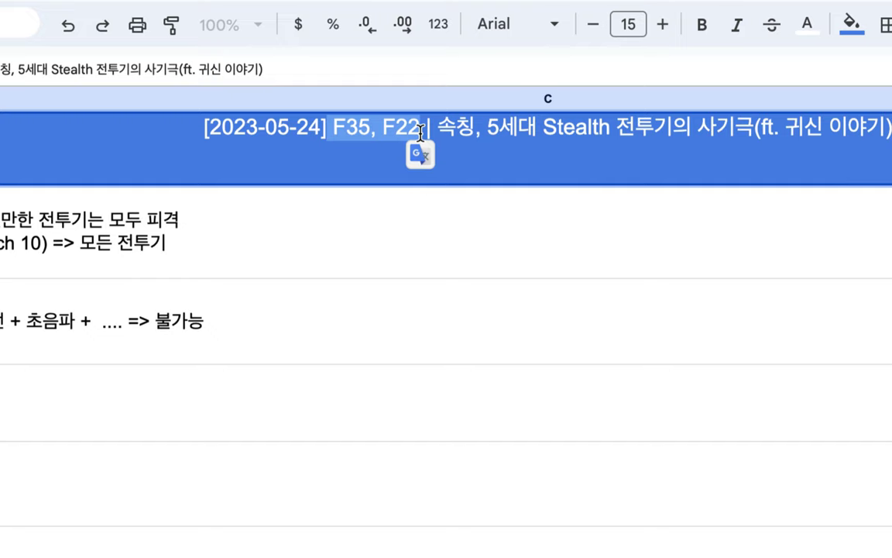
click(132, 225)
double_click(157, 229)
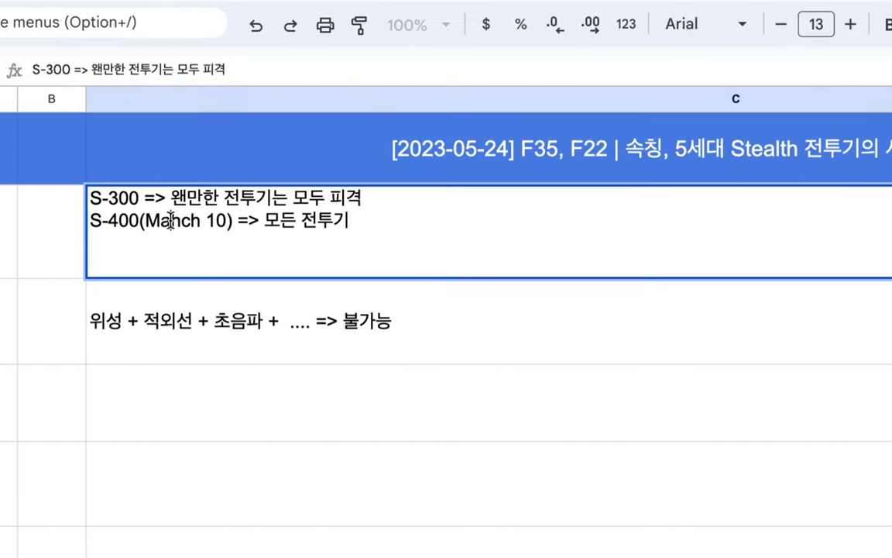
triple_click(170, 221)
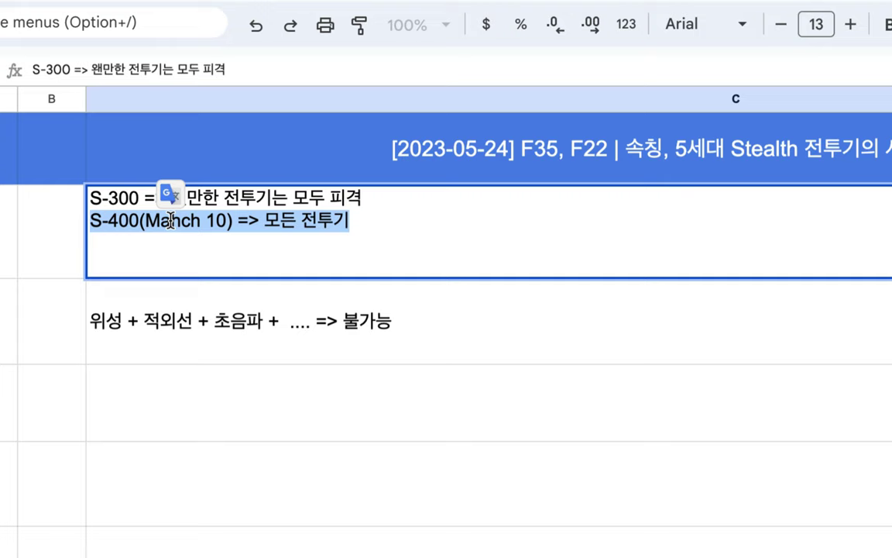
click(253, 313)
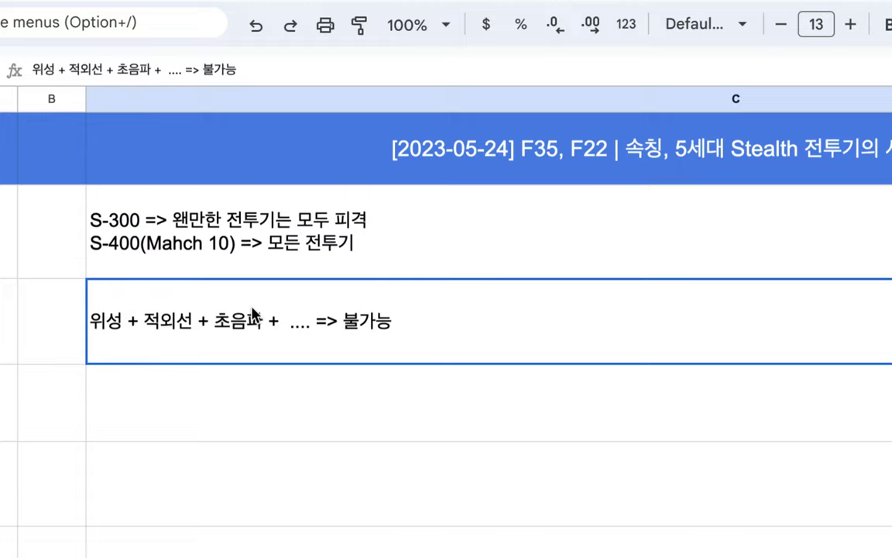